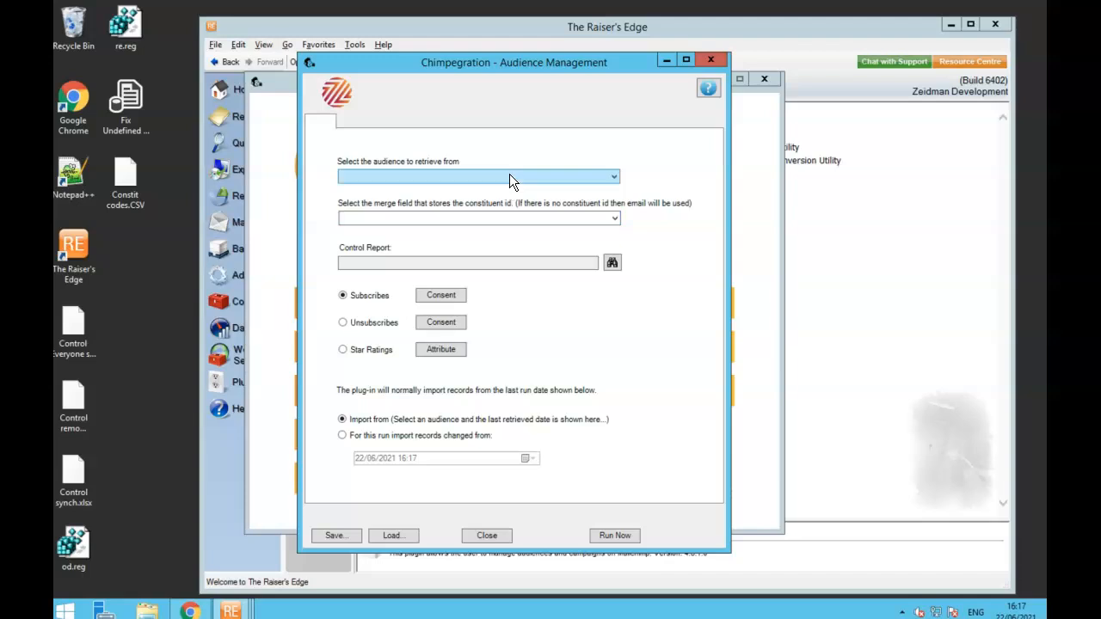
- Choose the Chimpegration Getting Started Demo audience and match constituents on the ConsID merge field
click(510, 175)
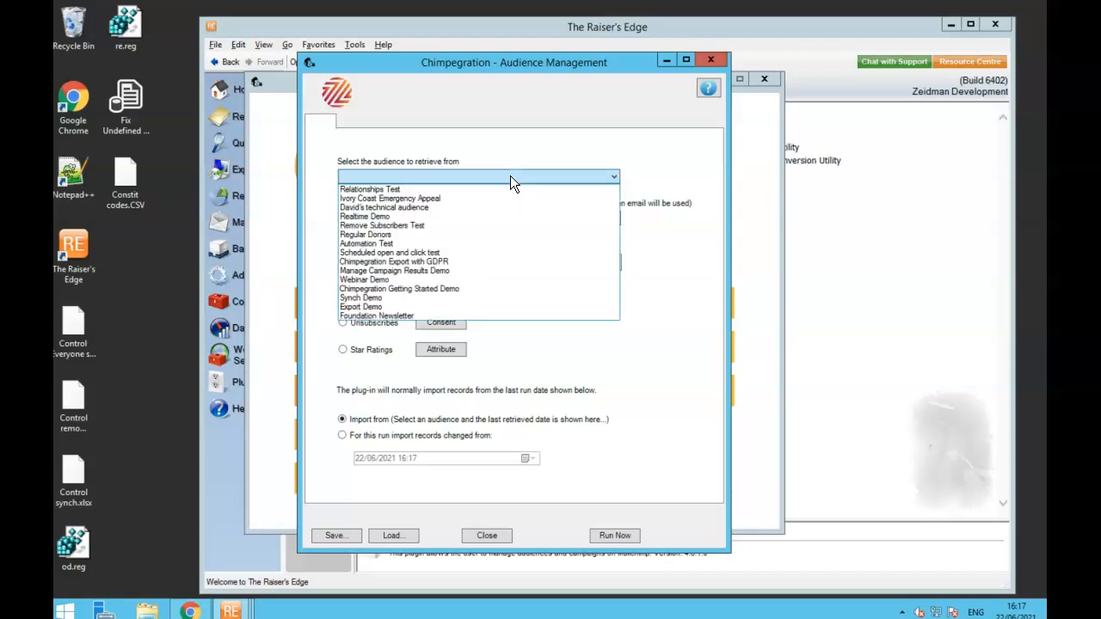
click(423, 289)
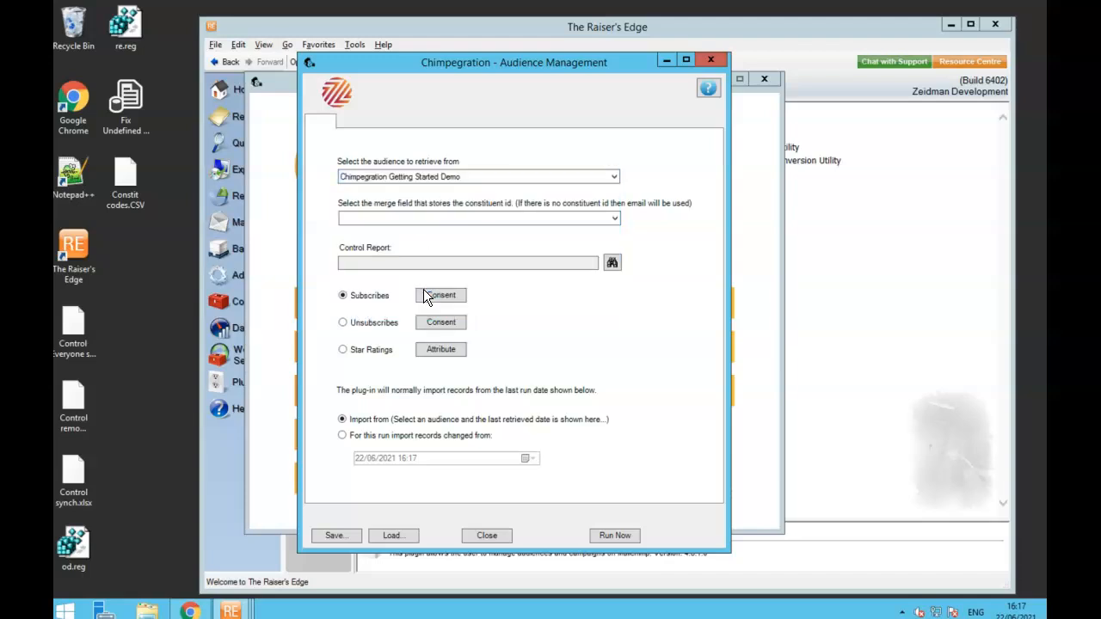
click(442, 216)
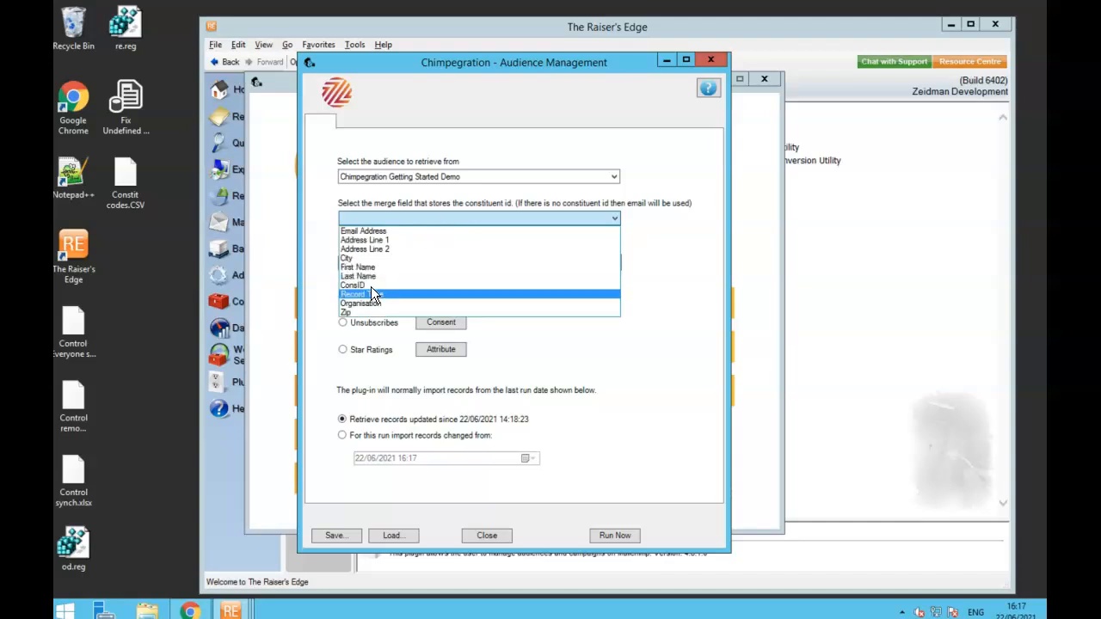
click(371, 286)
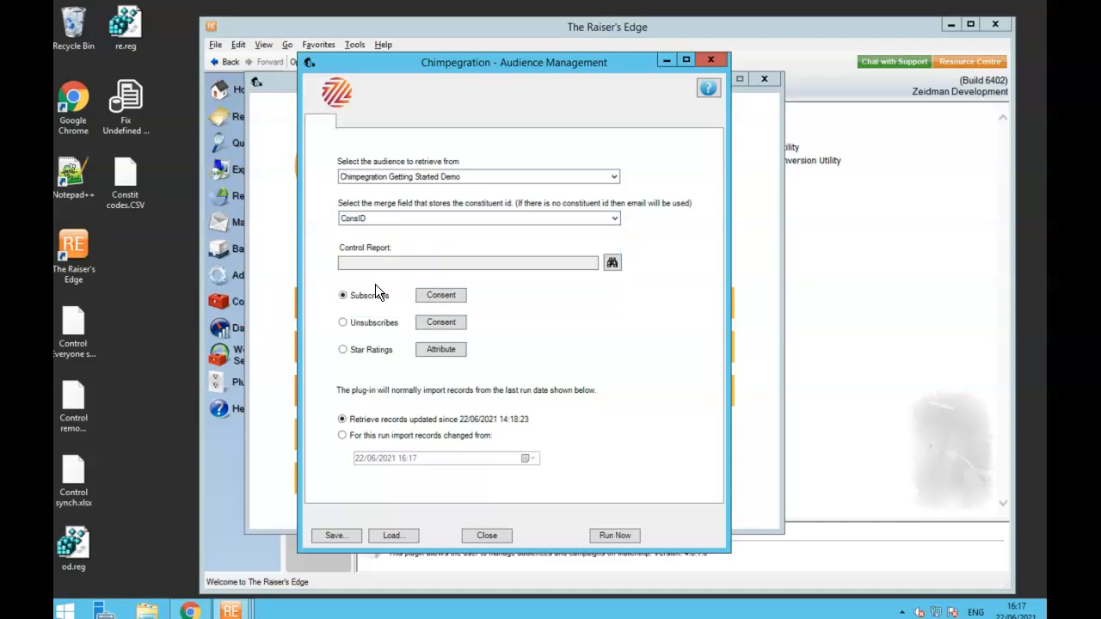
- Set the control report to Control synch.xlsx, replacing the existing file
click(611, 264)
click(455, 201)
click(629, 384)
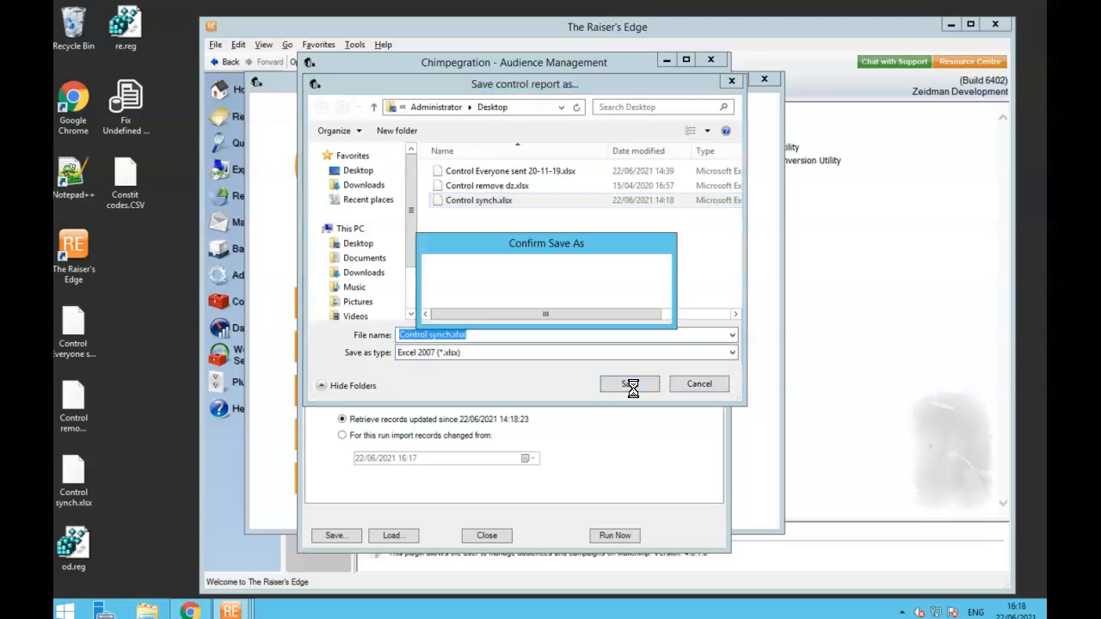
click(590, 308)
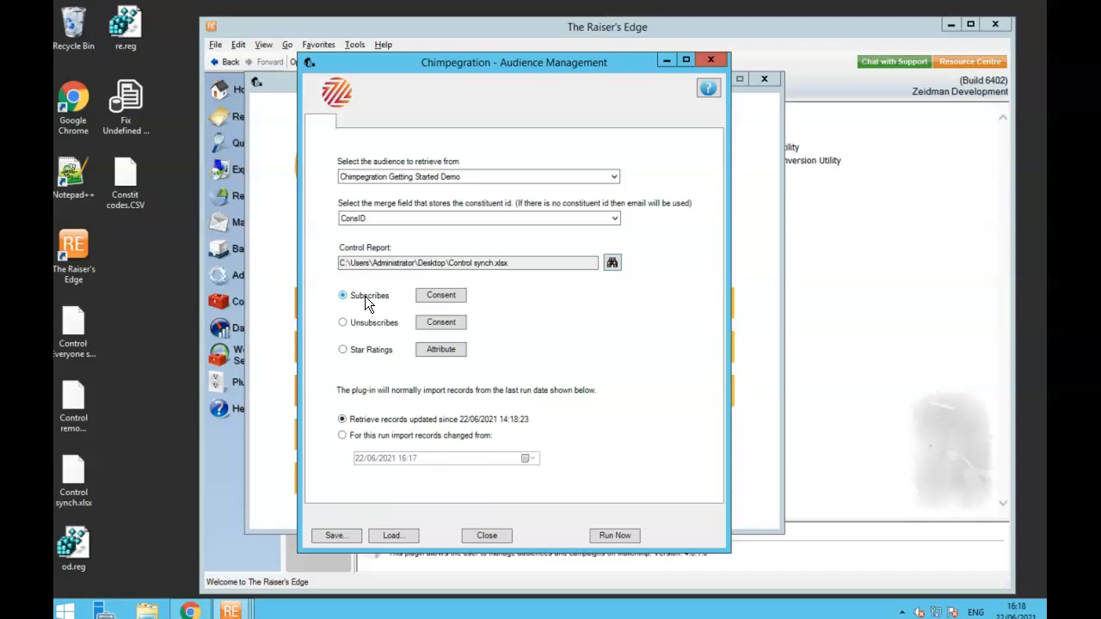
- Give subscribes a consent of Channel Email, Category MailChimp, Source Online and Response Opt-In
click(440, 295)
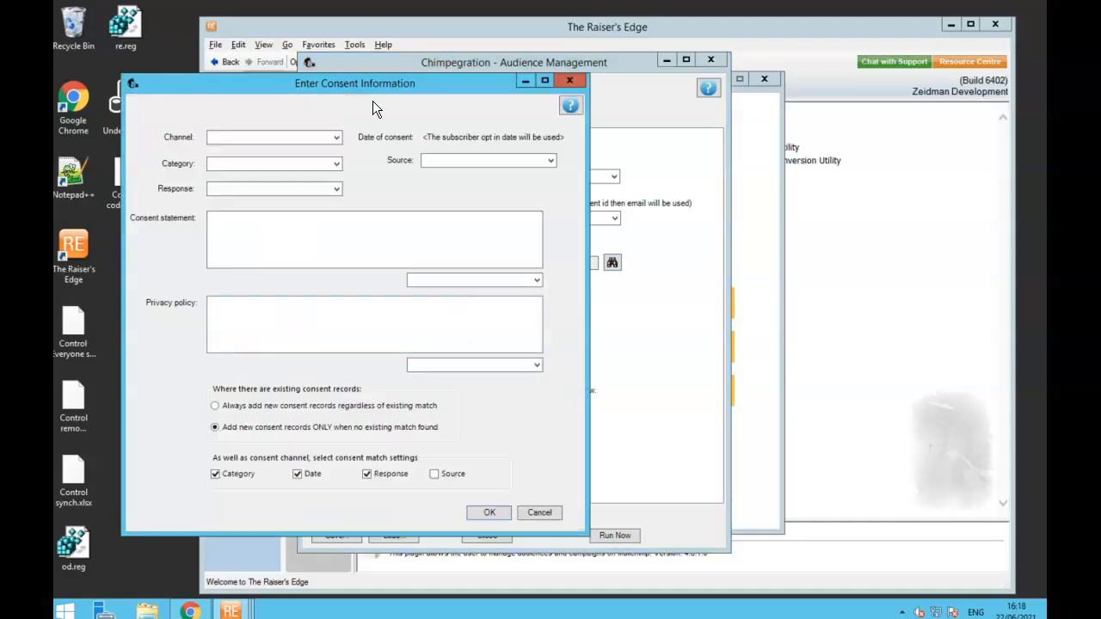
click(299, 137)
click(294, 148)
click(321, 169)
click(310, 195)
click(431, 162)
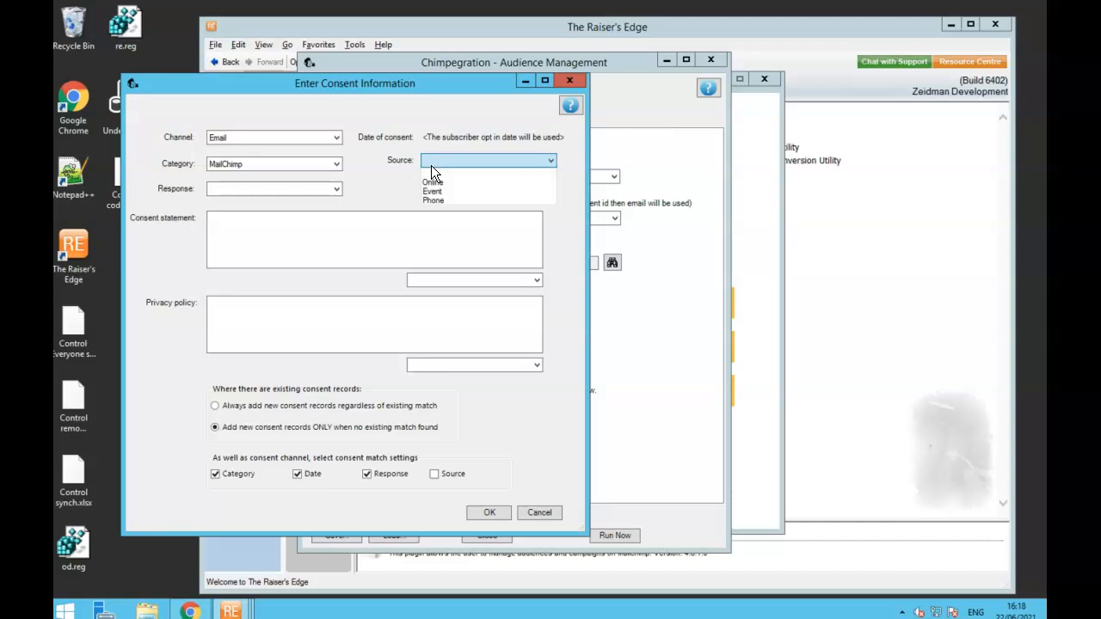
click(432, 183)
click(327, 189)
click(315, 201)
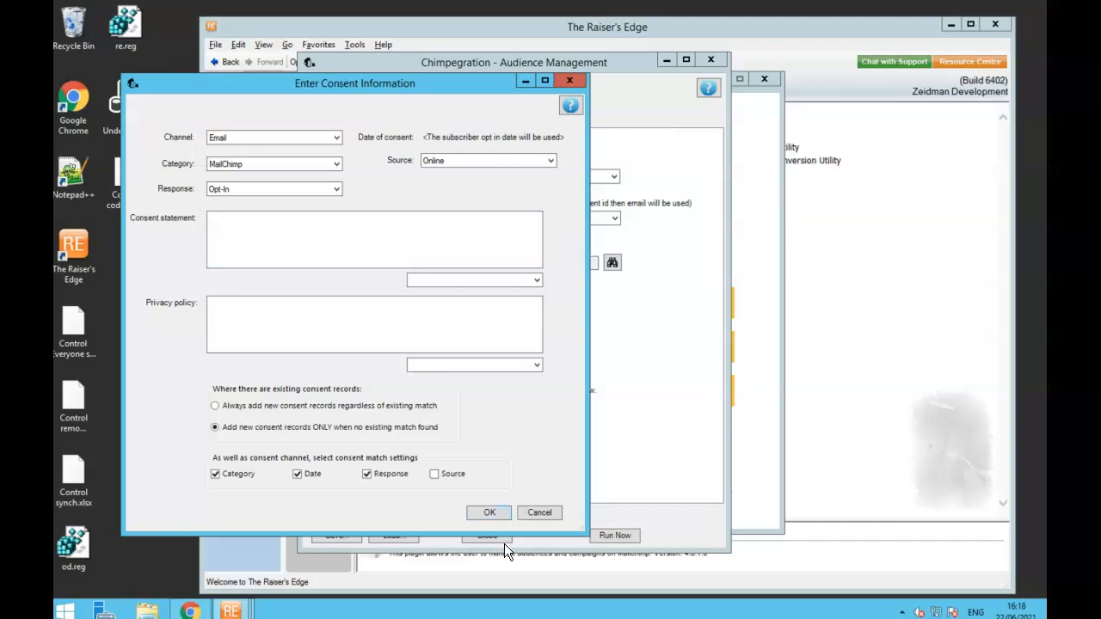
click(489, 513)
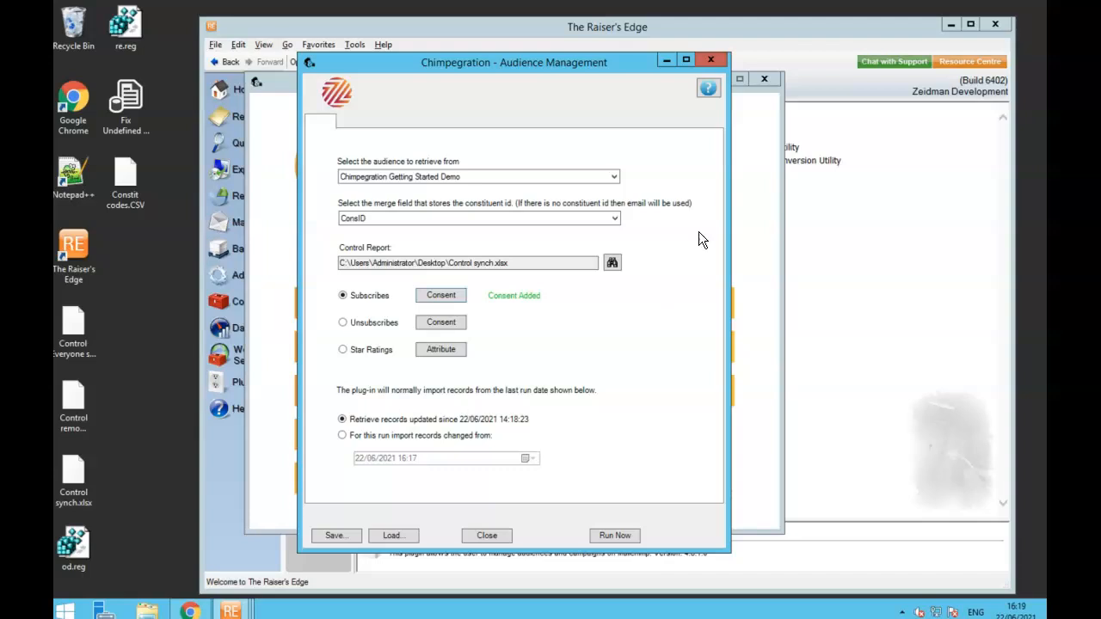
- In Campaign Management, select the Ivory Coast Emergency Appeal Email Campaign April 2013 and include unsubscribes
click(709, 62)
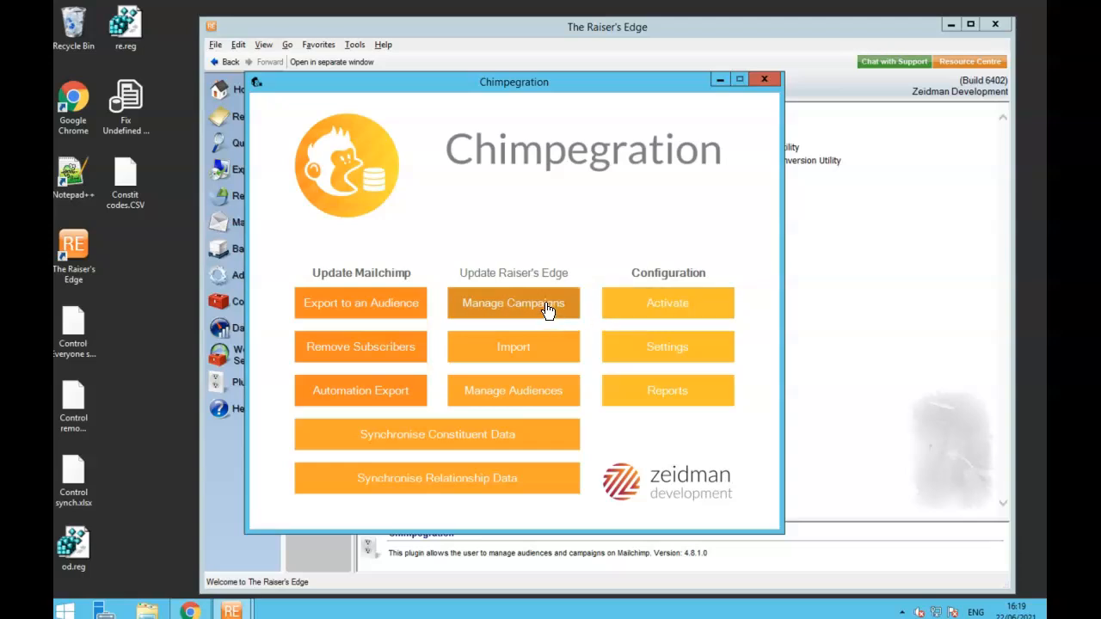
click(514, 306)
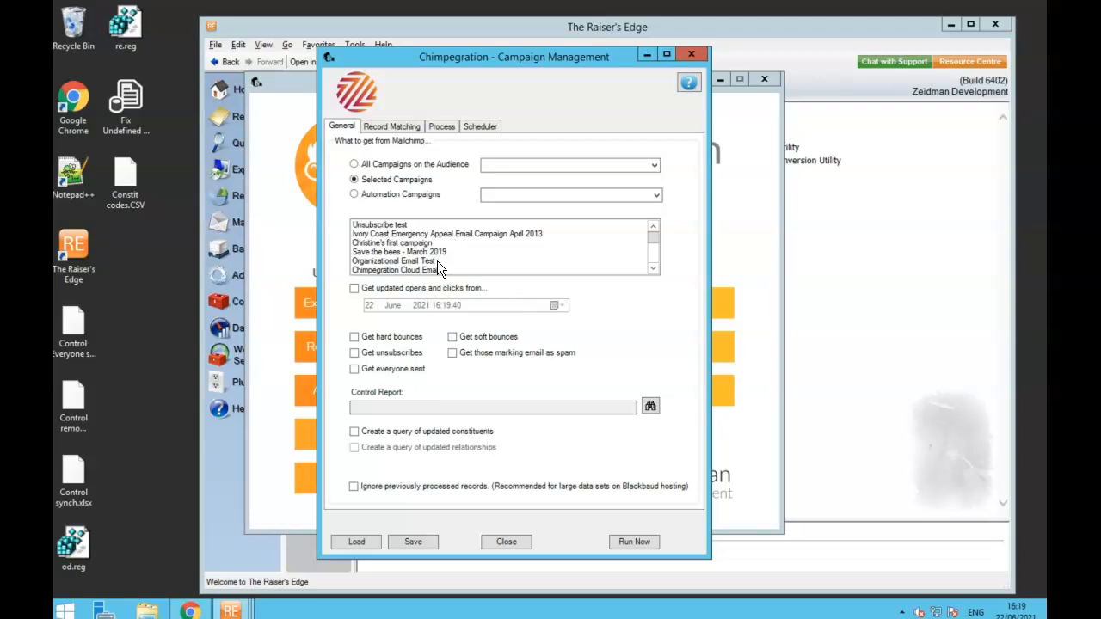
click(529, 234)
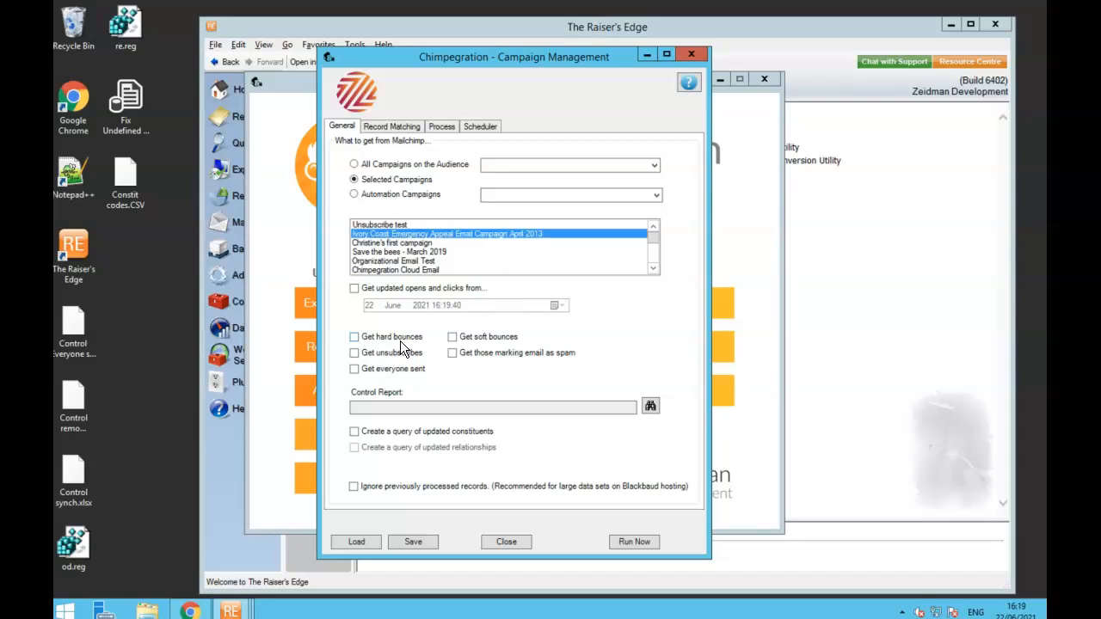
click(355, 353)
- Set the campaign control report to Control synch.xlsx, replacing the existing file
click(652, 409)
click(510, 193)
click(649, 379)
click(600, 311)
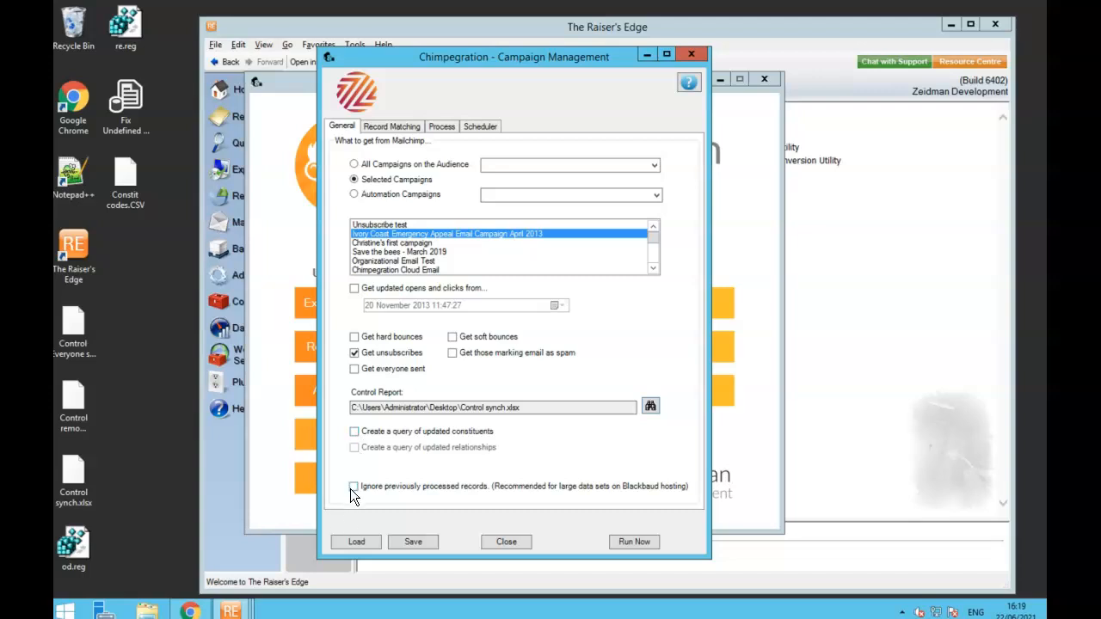
click(411, 129)
- On the Process tab enable Add Consent for unsubscribes, review its details, and close Campaign Management
click(443, 128)
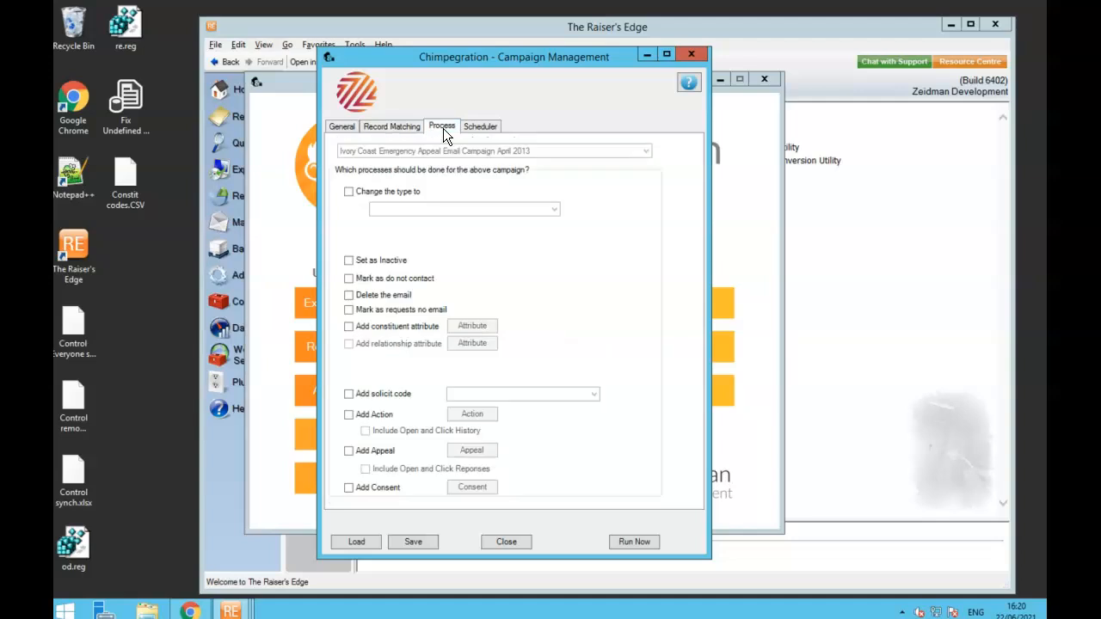
click(348, 487)
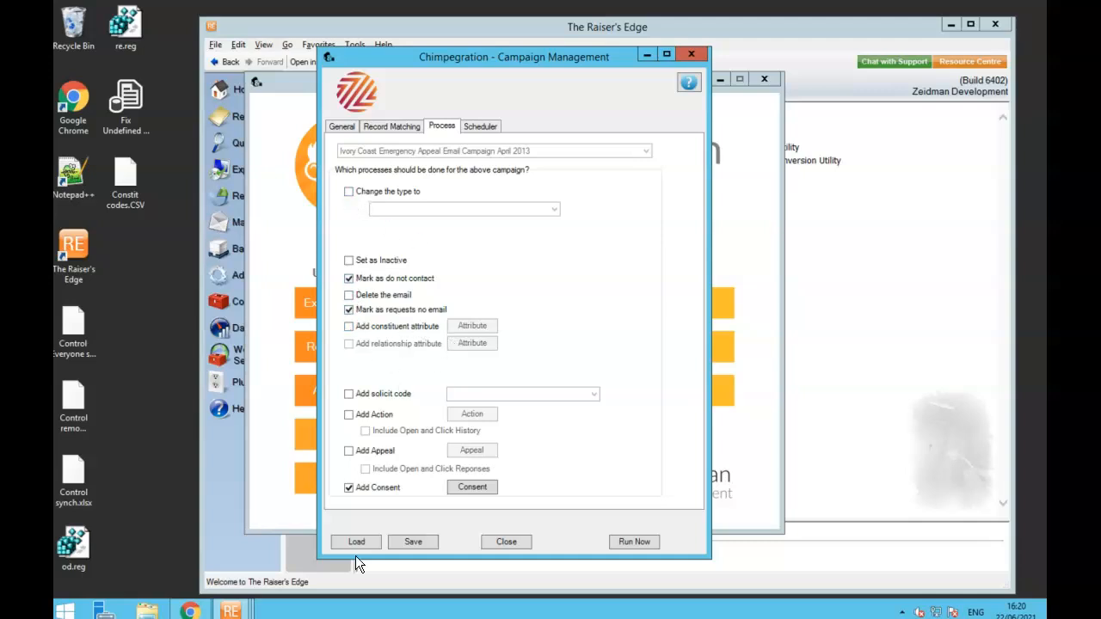
click(479, 494)
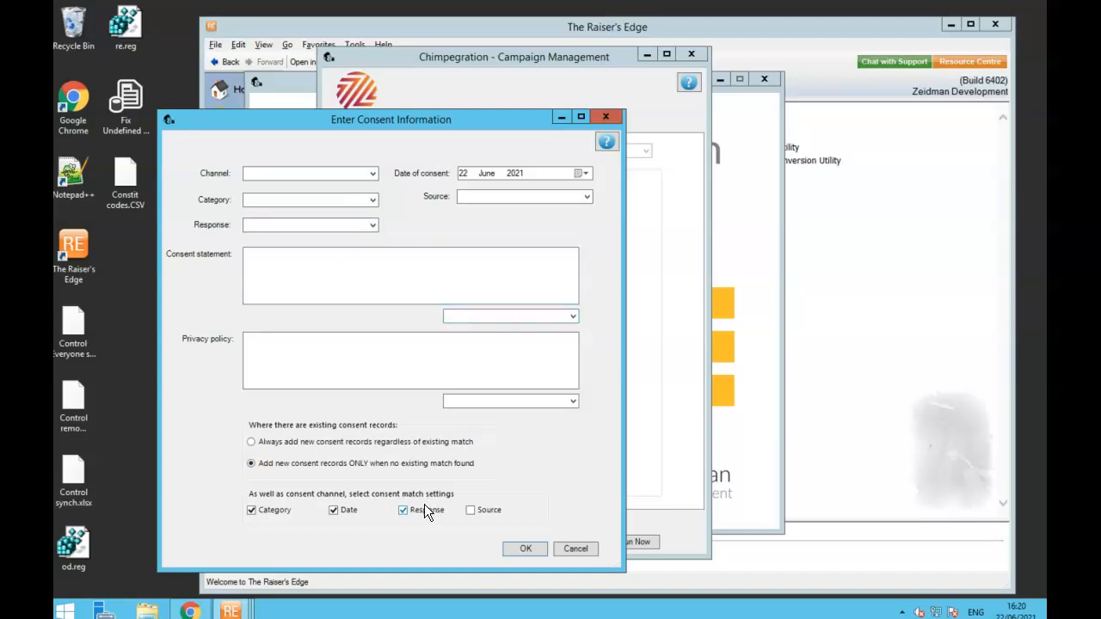
click(606, 116)
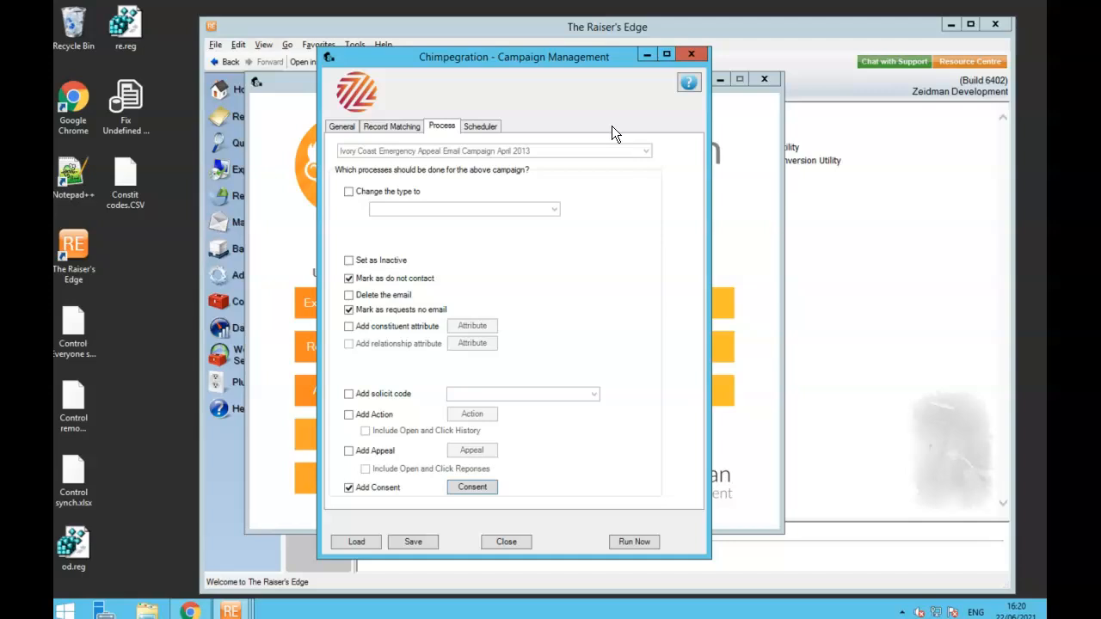
click(693, 54)
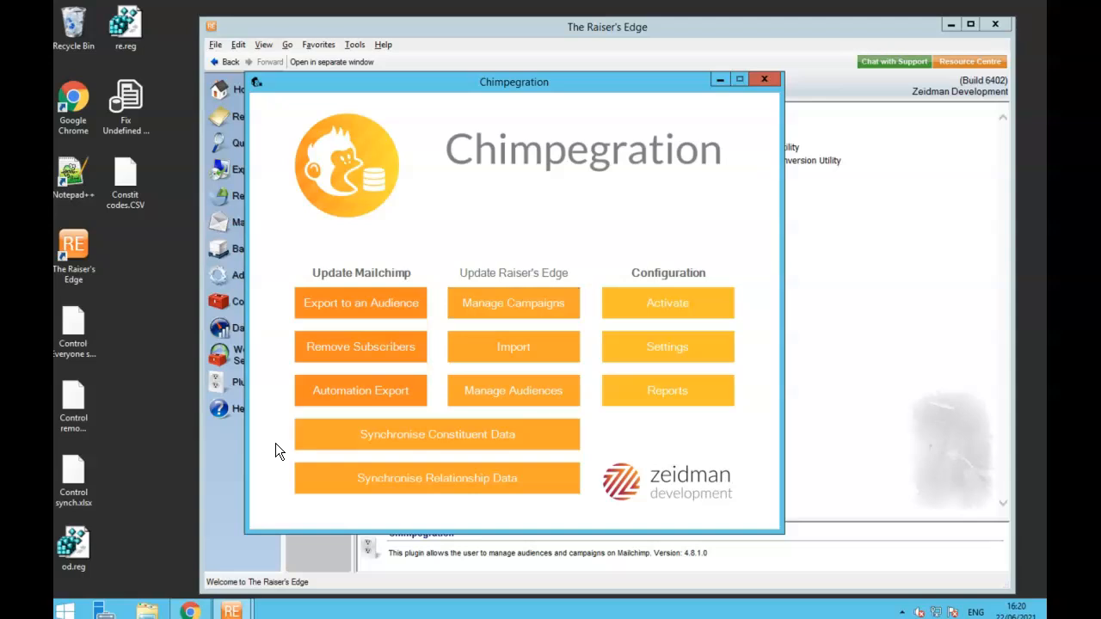
click(191, 611)
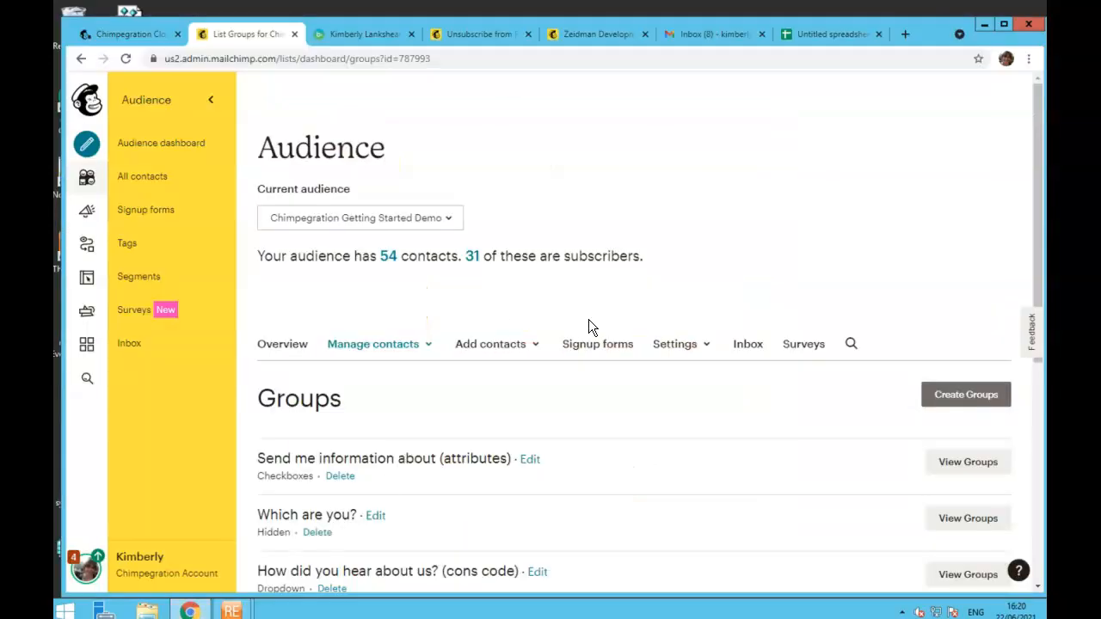
scroll(589, 326, down, 3)
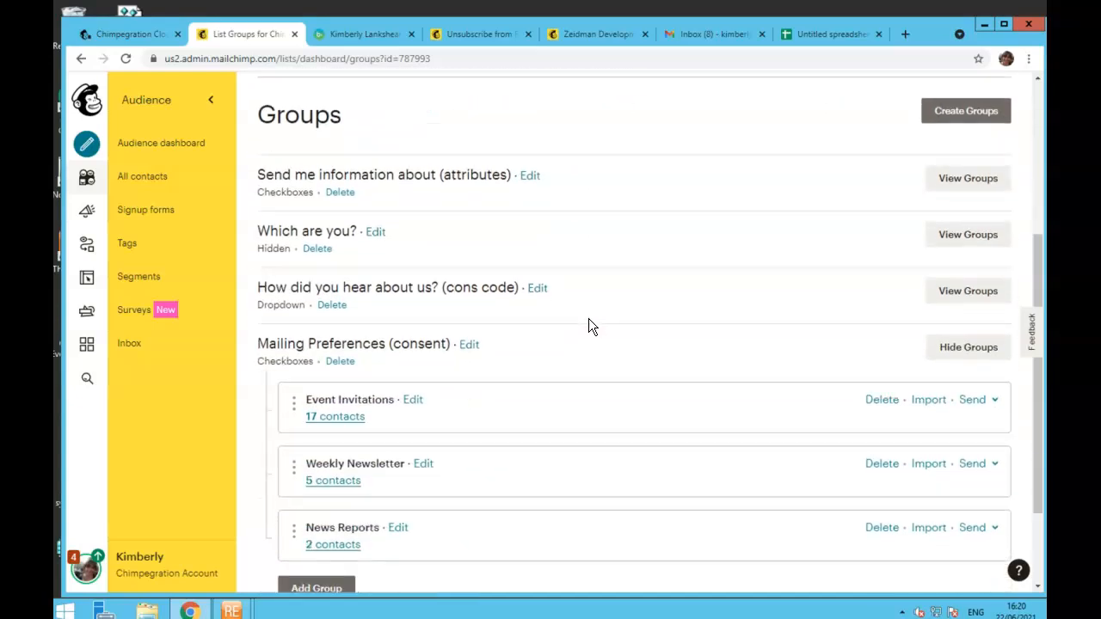
scroll(589, 322, down, 1)
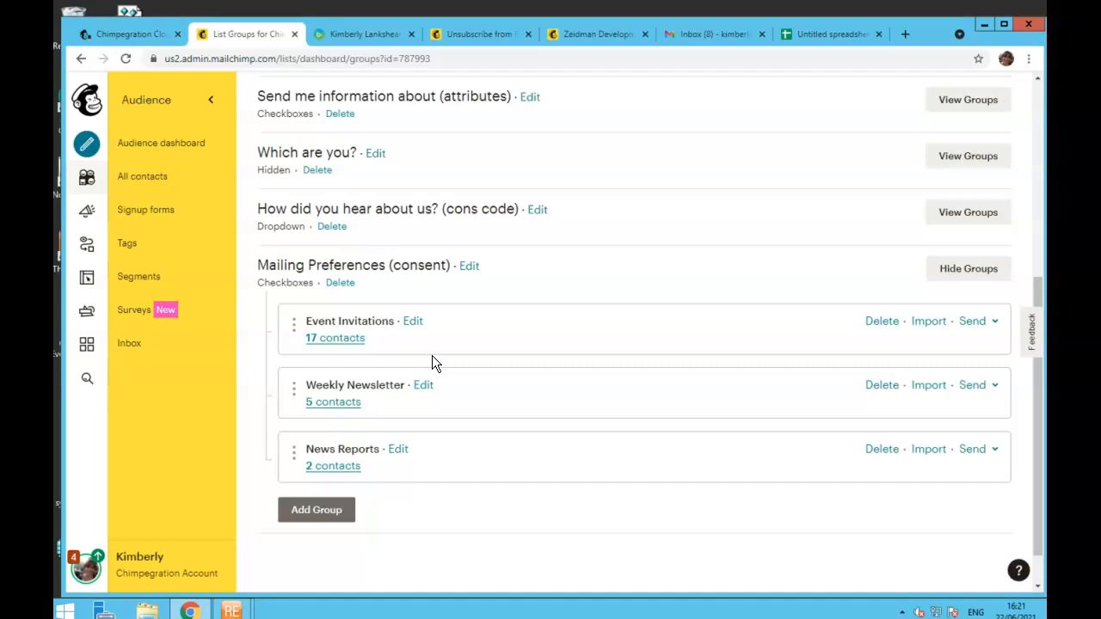
scroll(441, 355, up, 1)
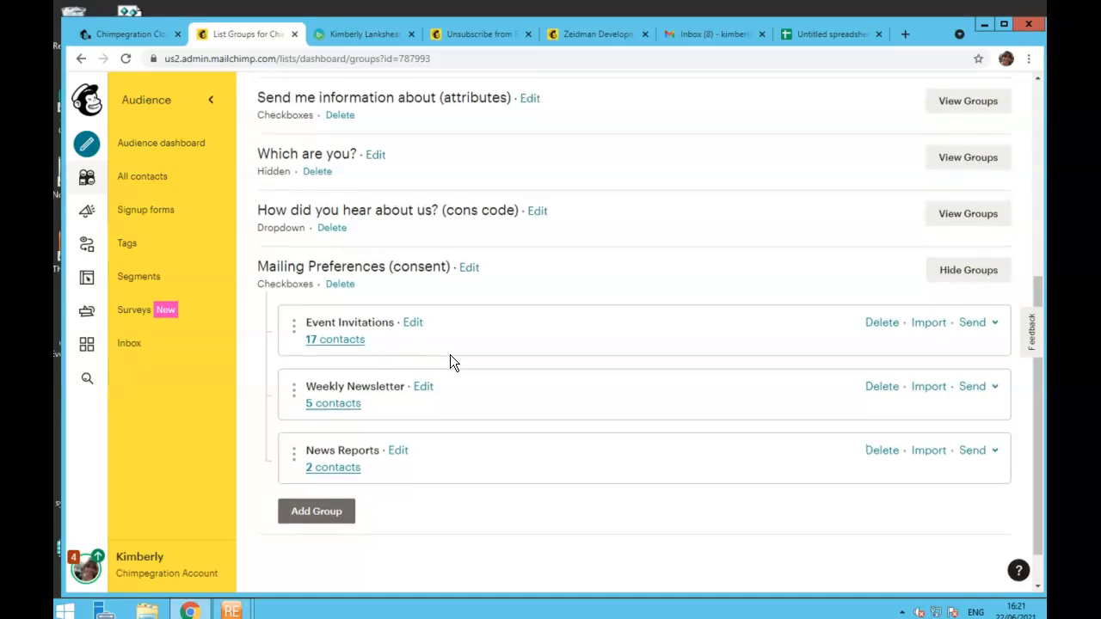
click(983, 24)
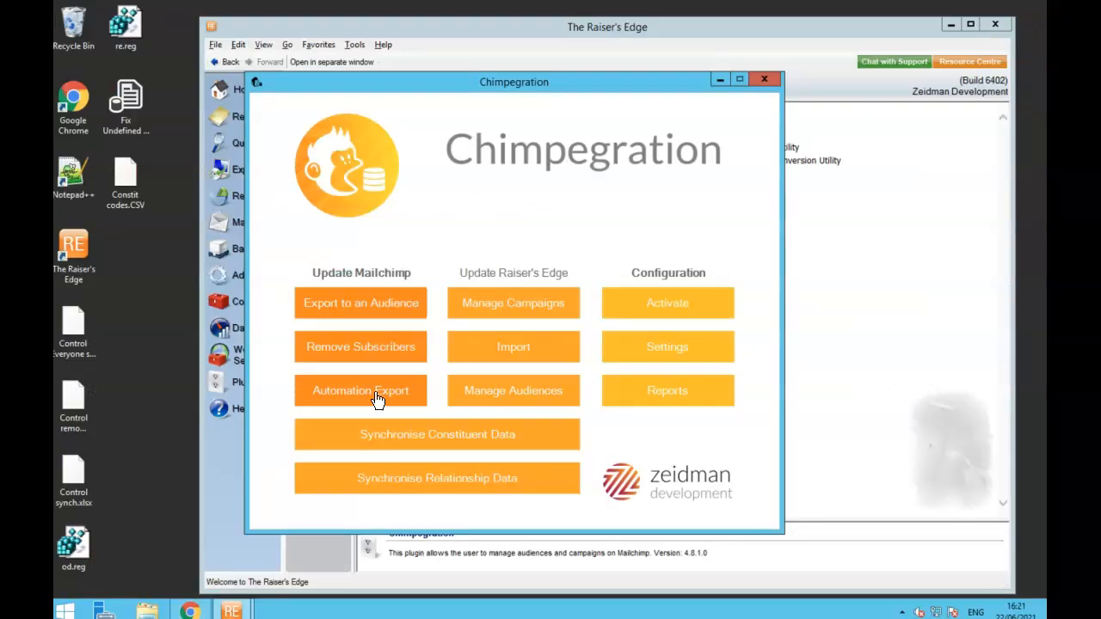
- Start Synchronise Constituent Data for the Chimpegration Getting Started Demo audience
click(443, 438)
click(537, 301)
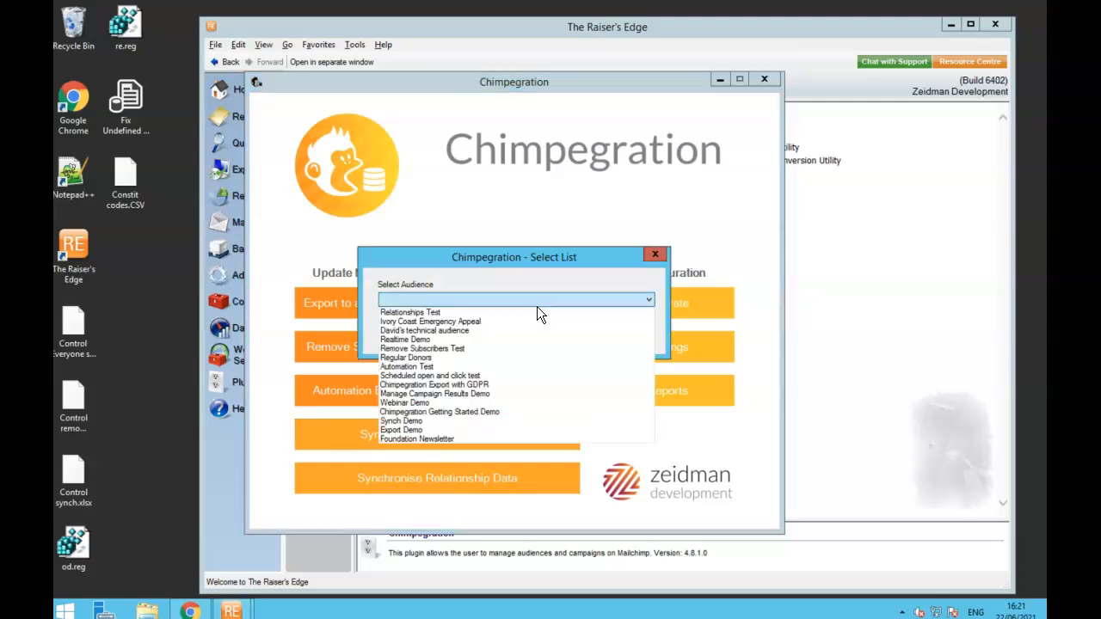
click(467, 412)
click(581, 335)
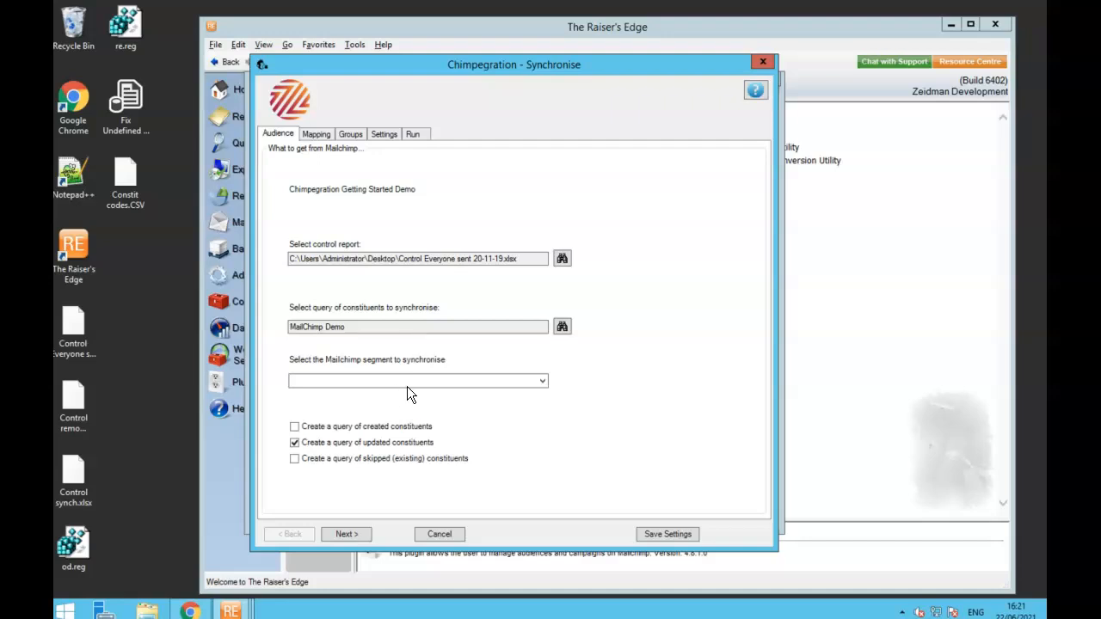
- Open the group mapping for Mailing Preferences (consent) under Mapping > Groups
click(314, 133)
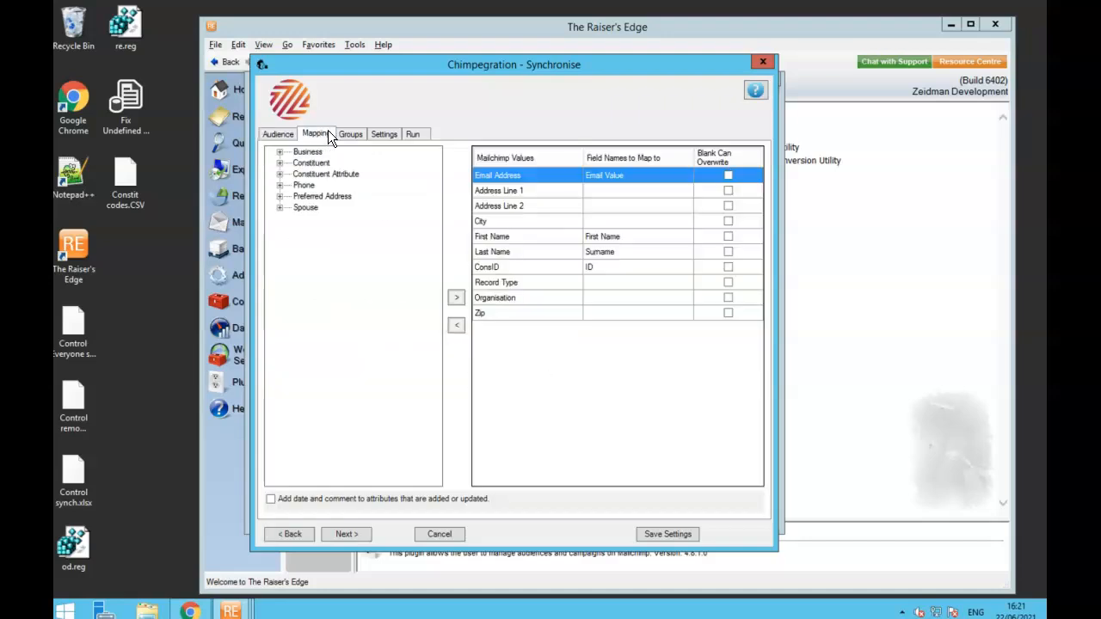
click(348, 133)
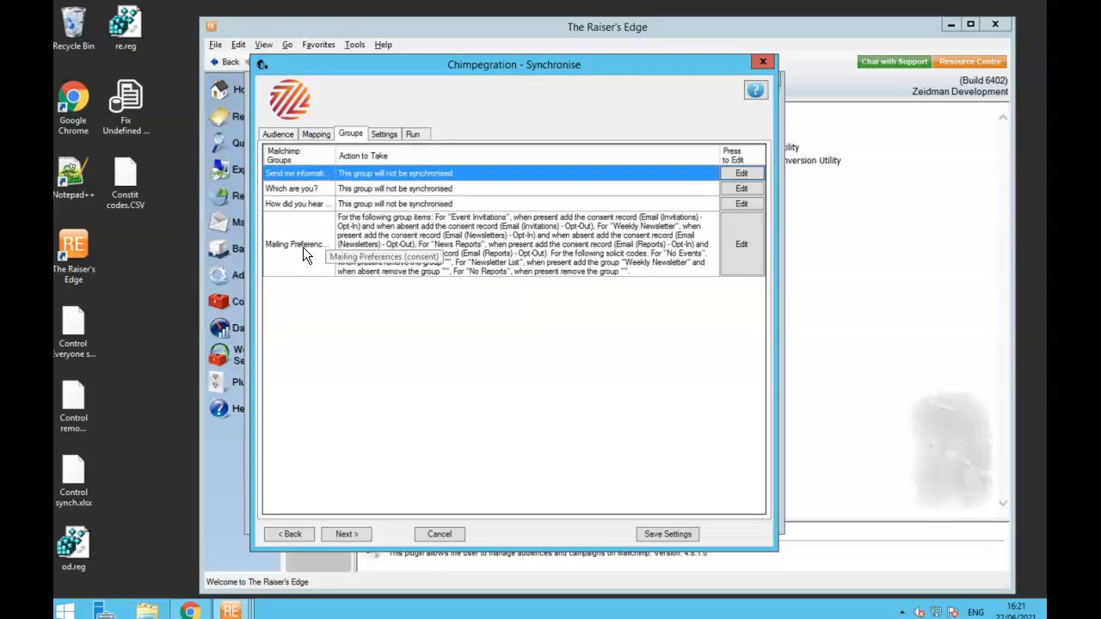
click(747, 252)
drag(272, 32, 577, 57)
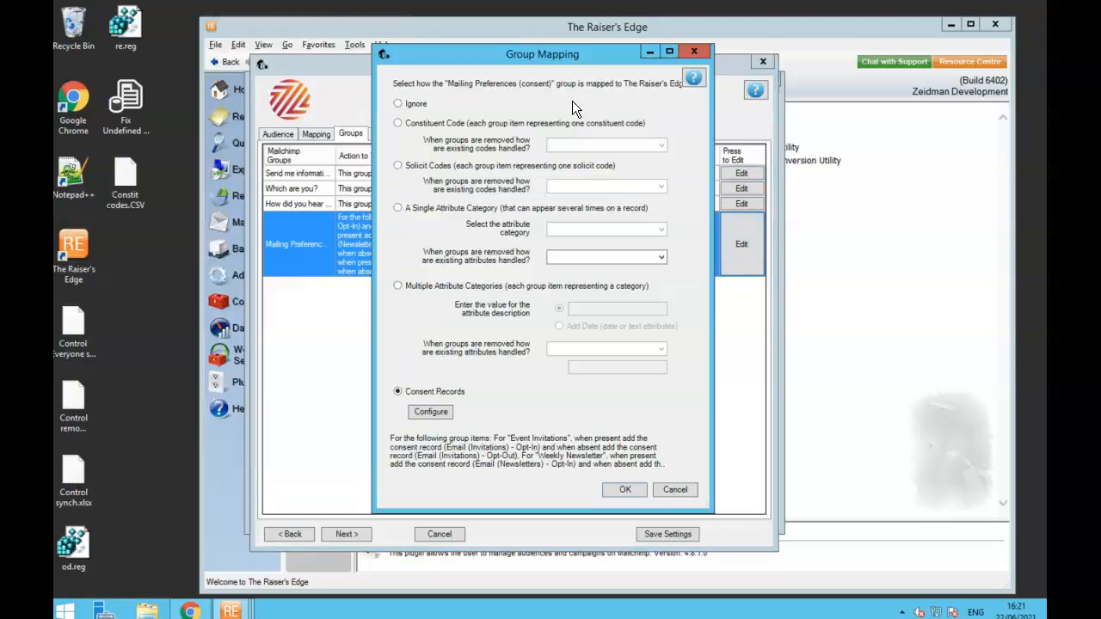
- Confirm the consent configuration and map Mailing Preferences to Consent Records
click(432, 412)
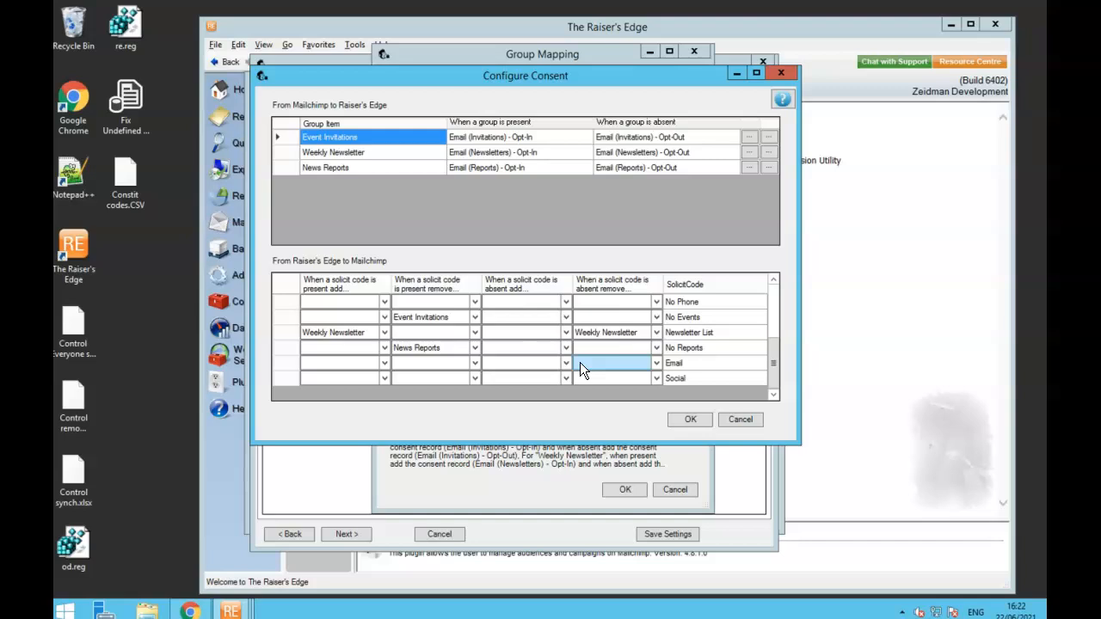
click(691, 420)
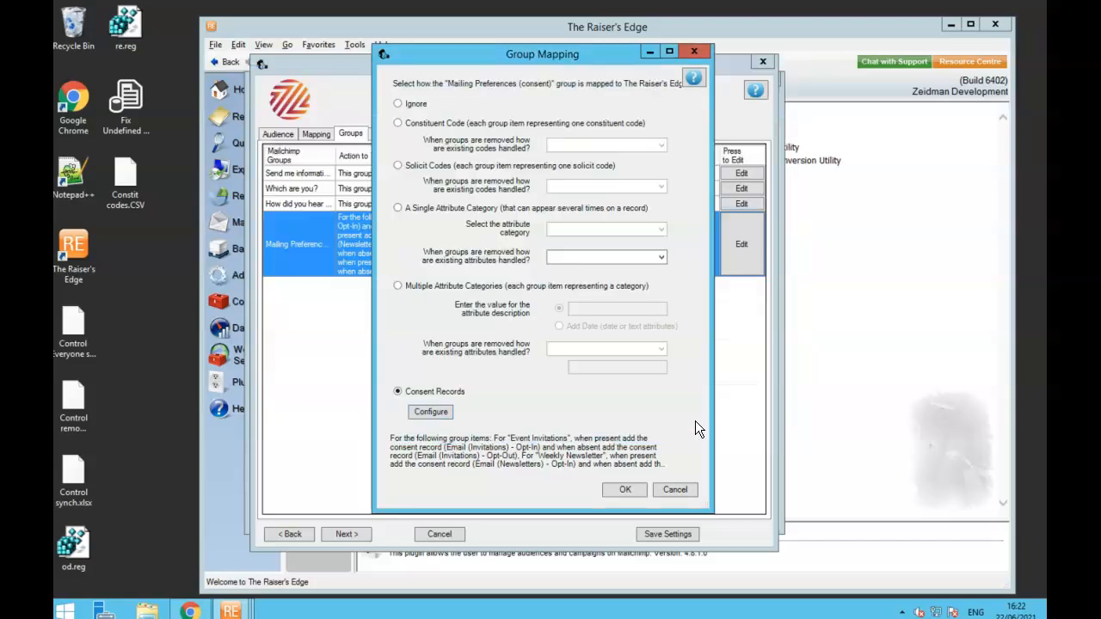
click(624, 492)
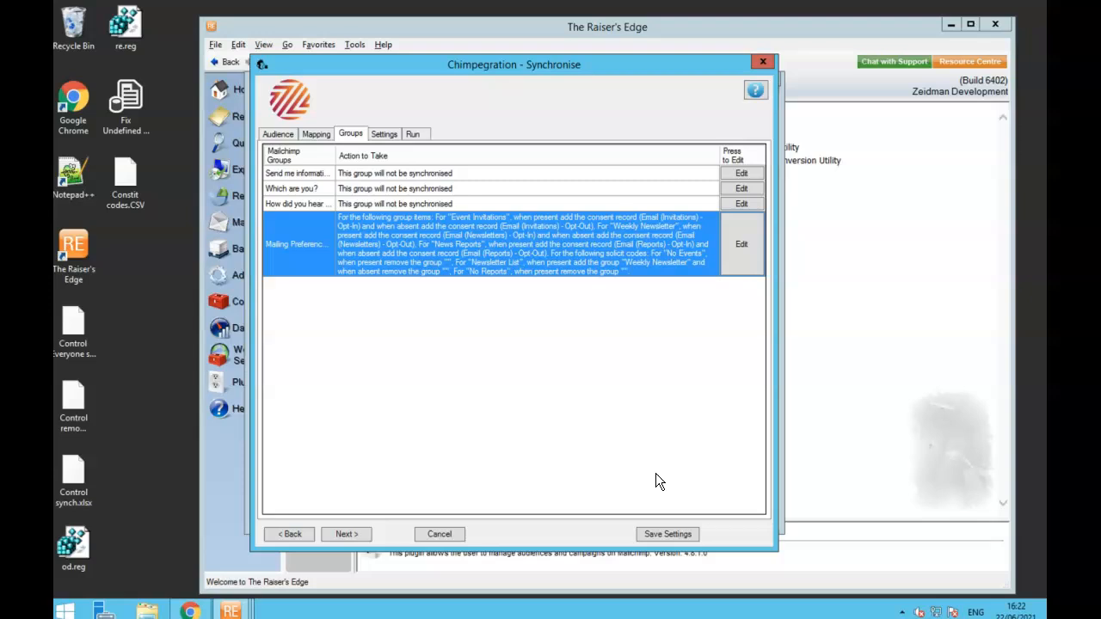
- Run the synchronisation now, process all 28 reviewed records, and confirm syncing with Mailchimp
click(408, 133)
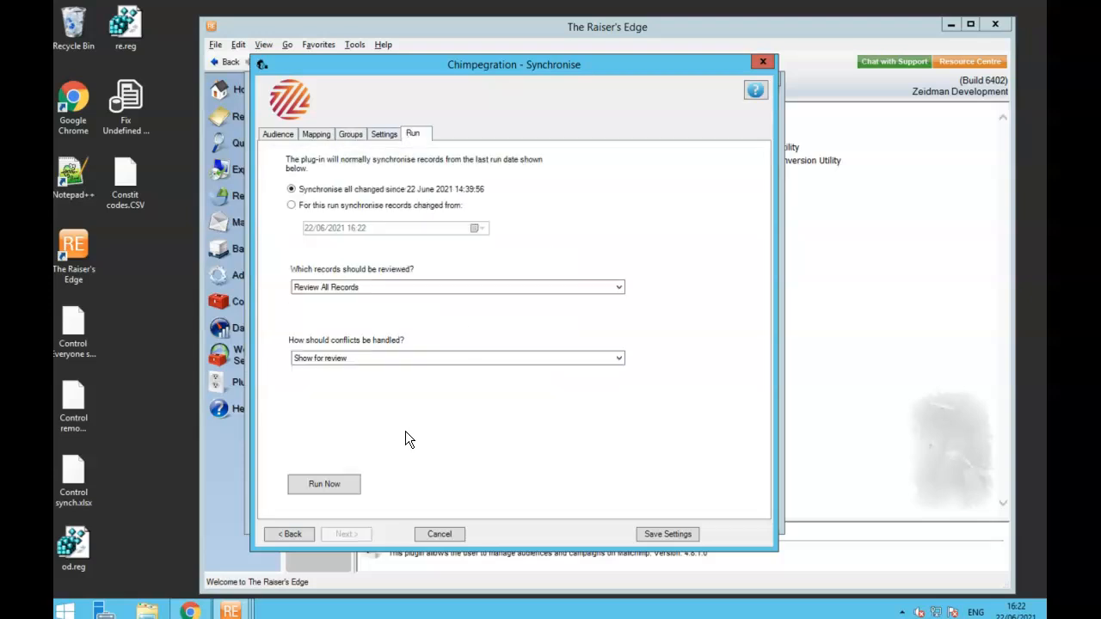
click(334, 491)
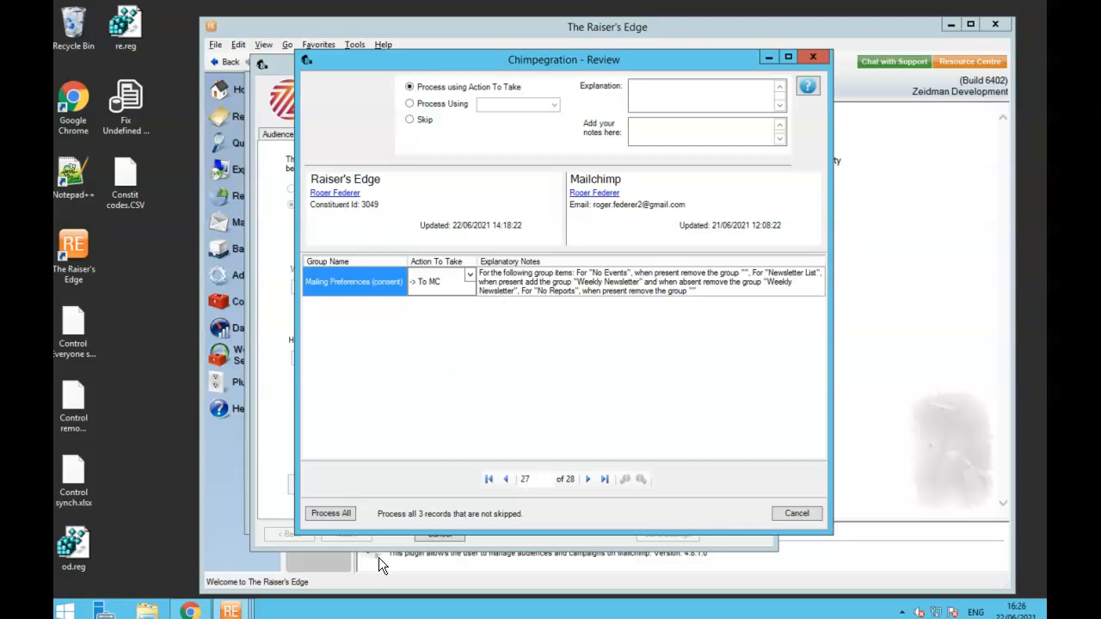
click(331, 514)
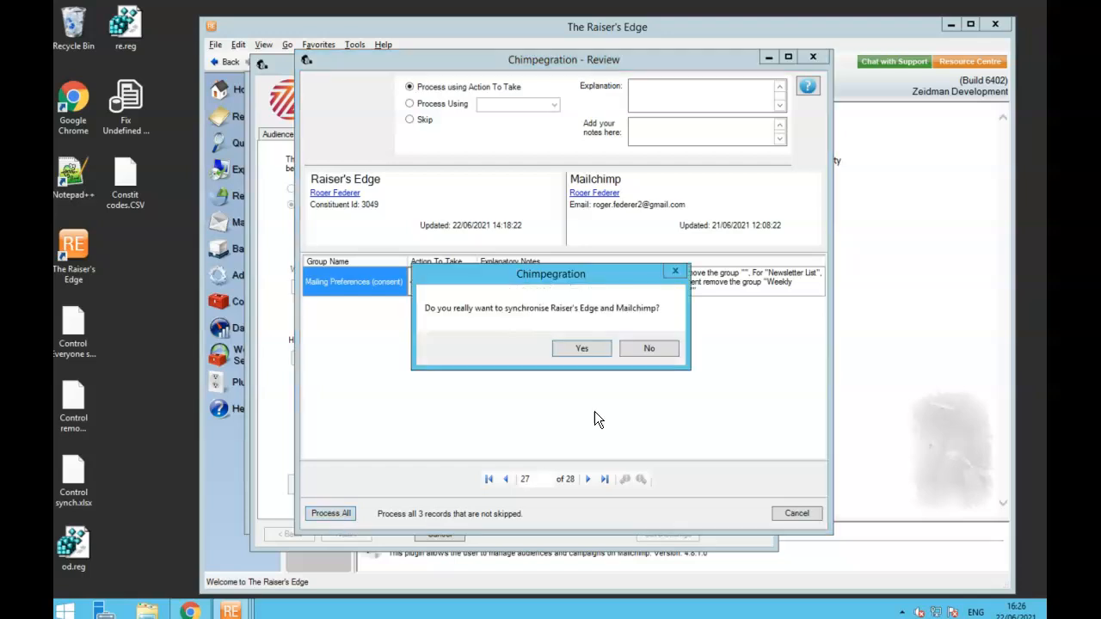
click(583, 348)
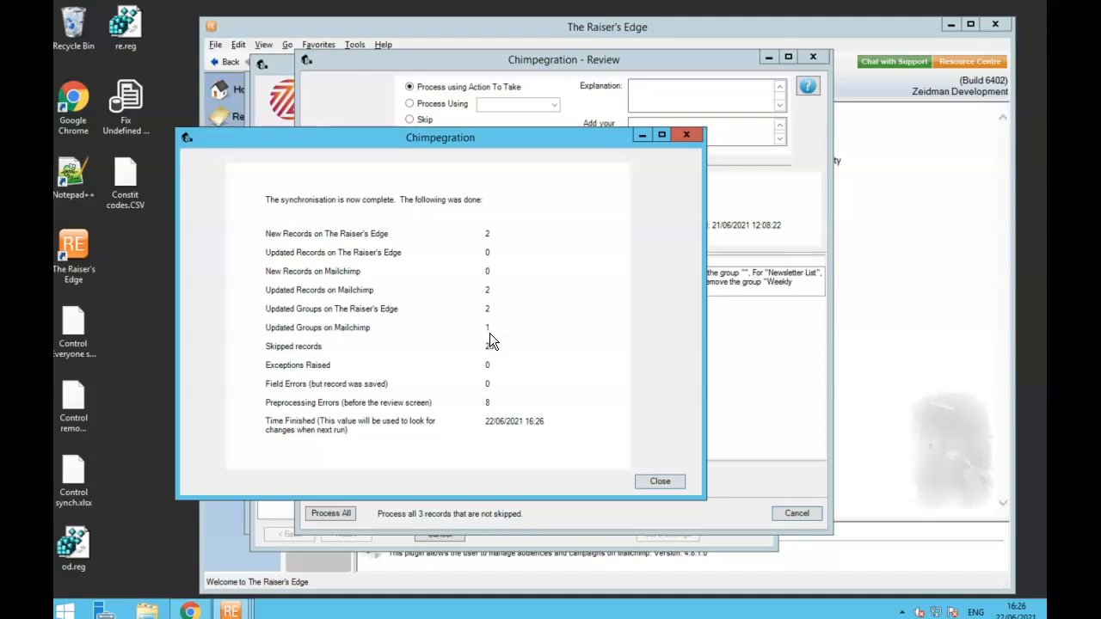
- Close the summary and Chimpegration, then open the Consent query's results
click(686, 135)
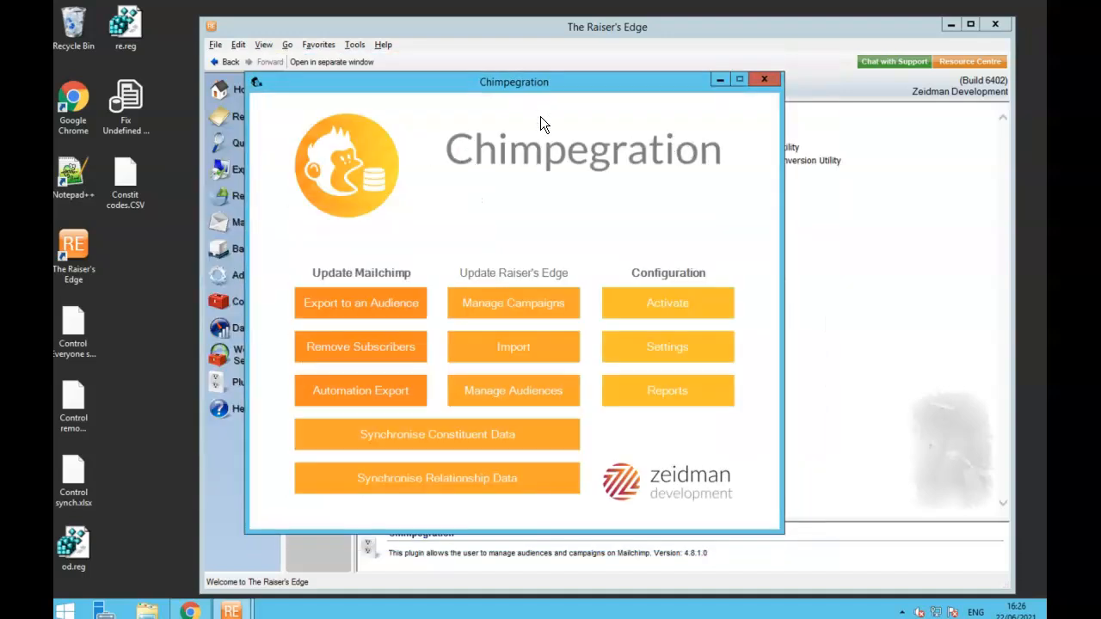
click(768, 80)
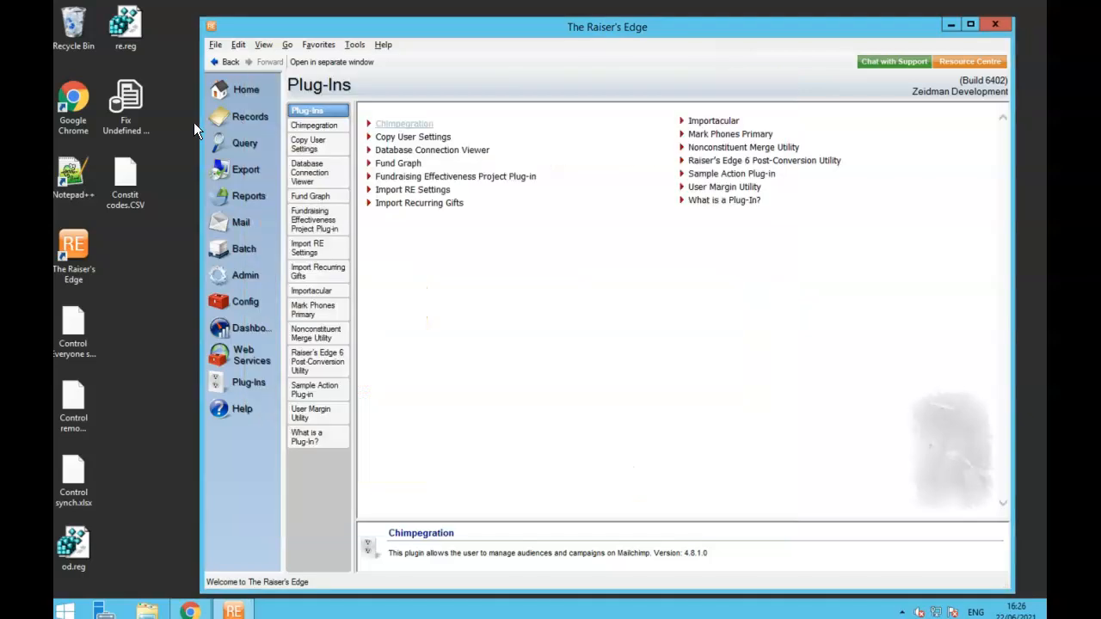
click(241, 143)
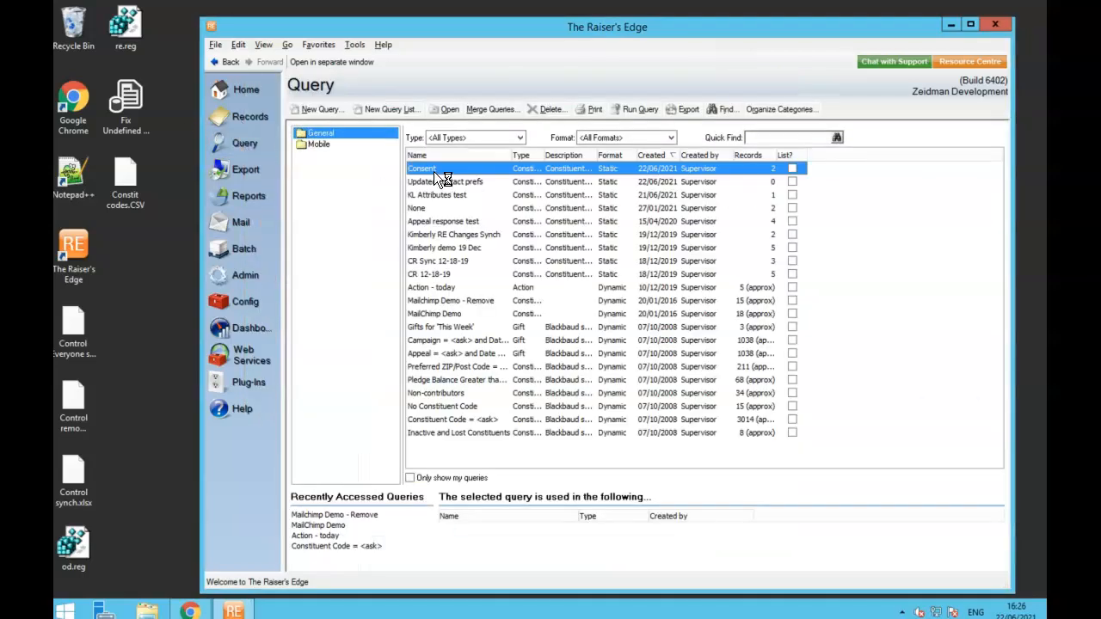
double_click(430, 168)
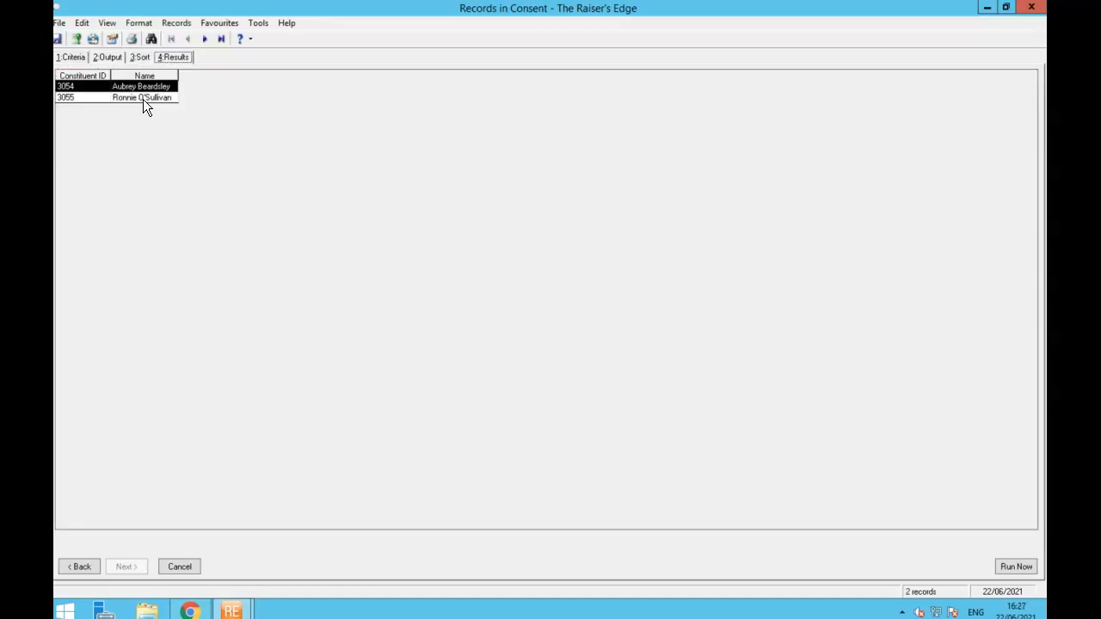
- Check the second constituent's consents: Invitations and Newsletters Opt-In, Reports Opt-Out
double_click(143, 98)
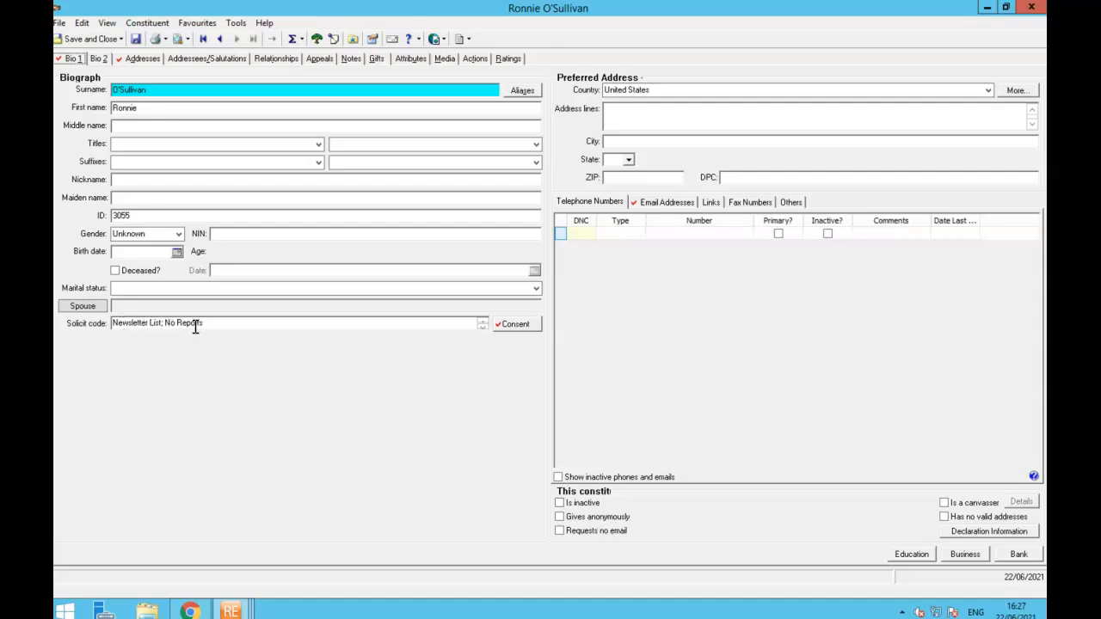
click(517, 325)
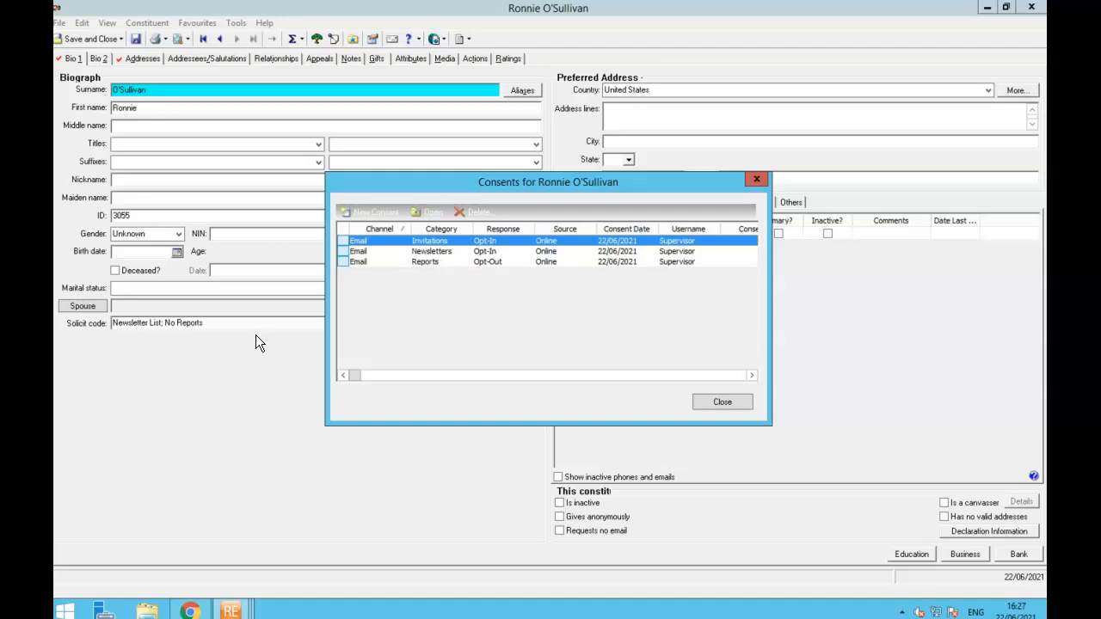
click(723, 402)
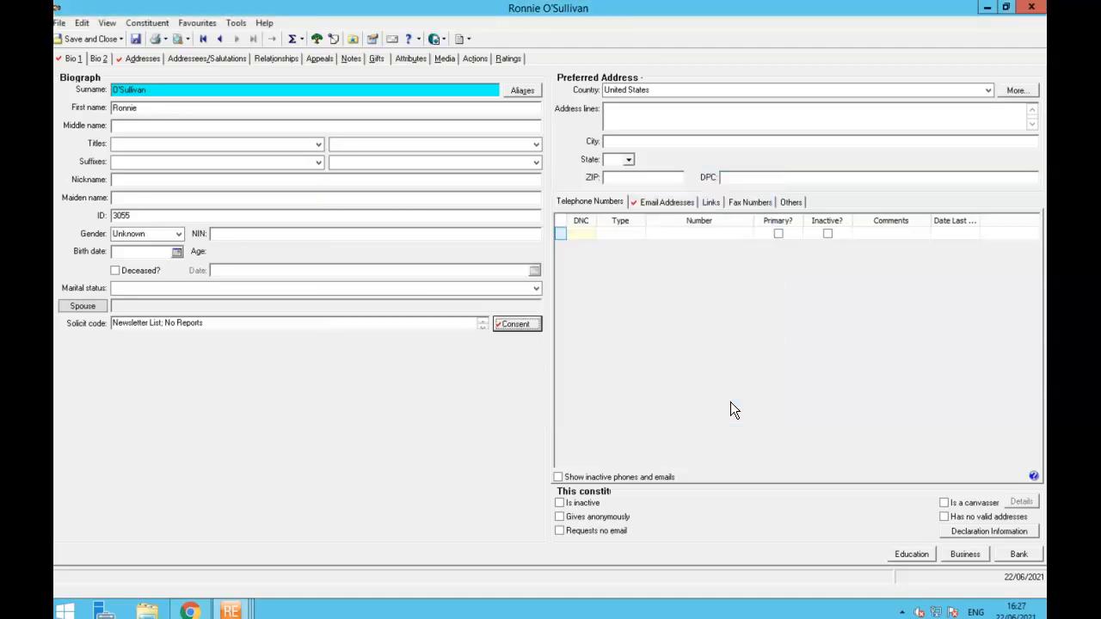
click(1032, 7)
- Open the first synced contact's Mailchimp profile
mouse_move(187, 610)
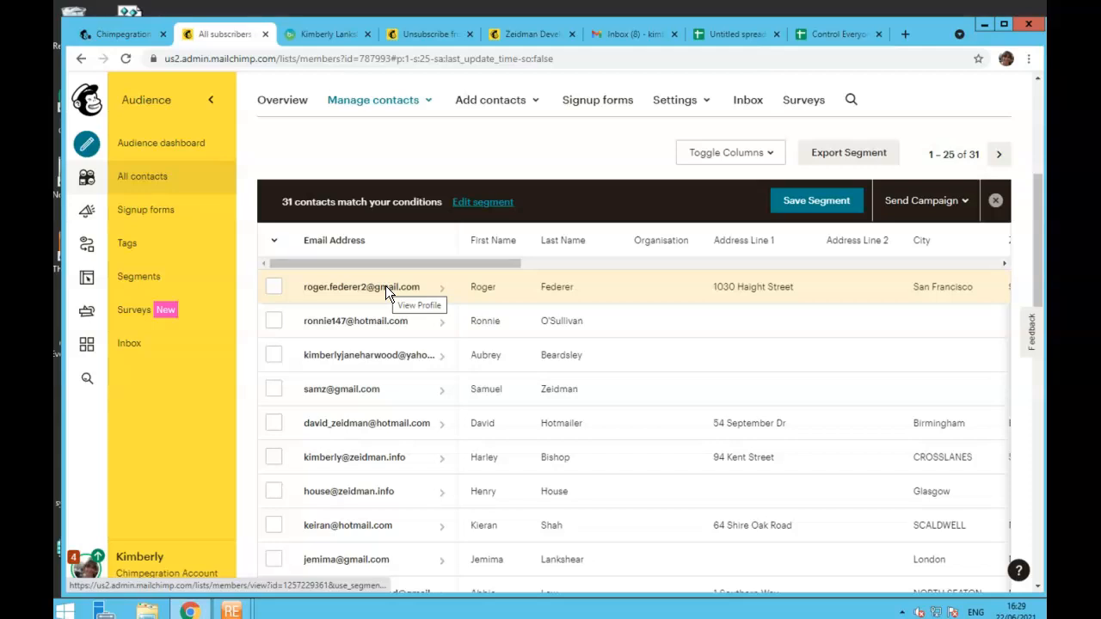
click(385, 288)
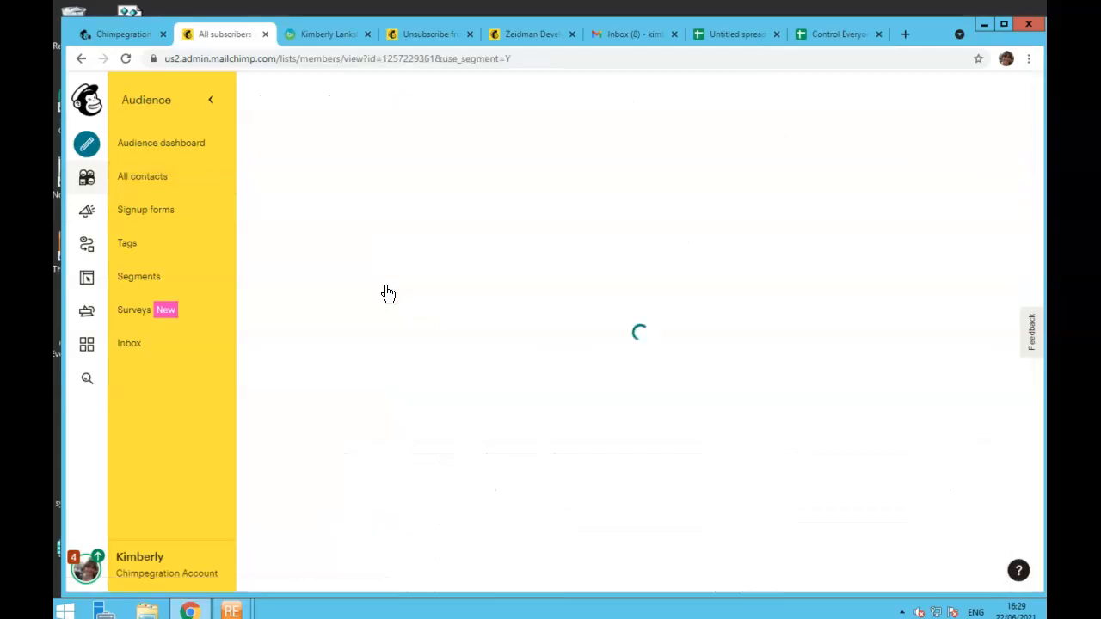
scroll(643, 364, down, 2)
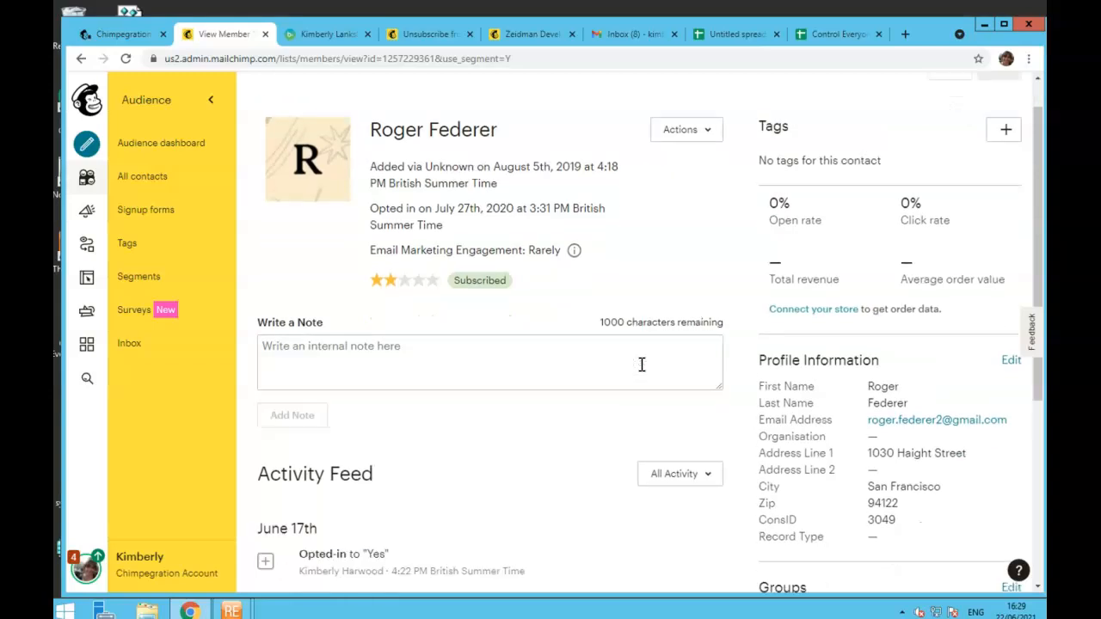
scroll(642, 364, down, 2)
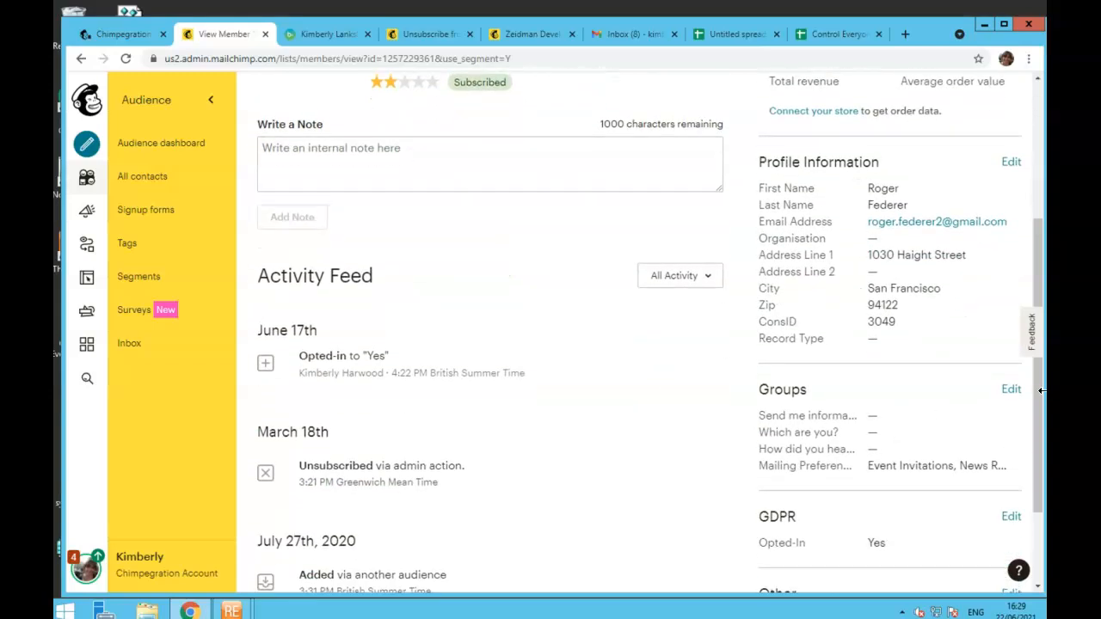
- Review its Mailing Preferences groups (Event Invitations, News Reports) without saving, then return to Chimpegration Cloud
click(1010, 391)
scroll(625, 377, down, 1)
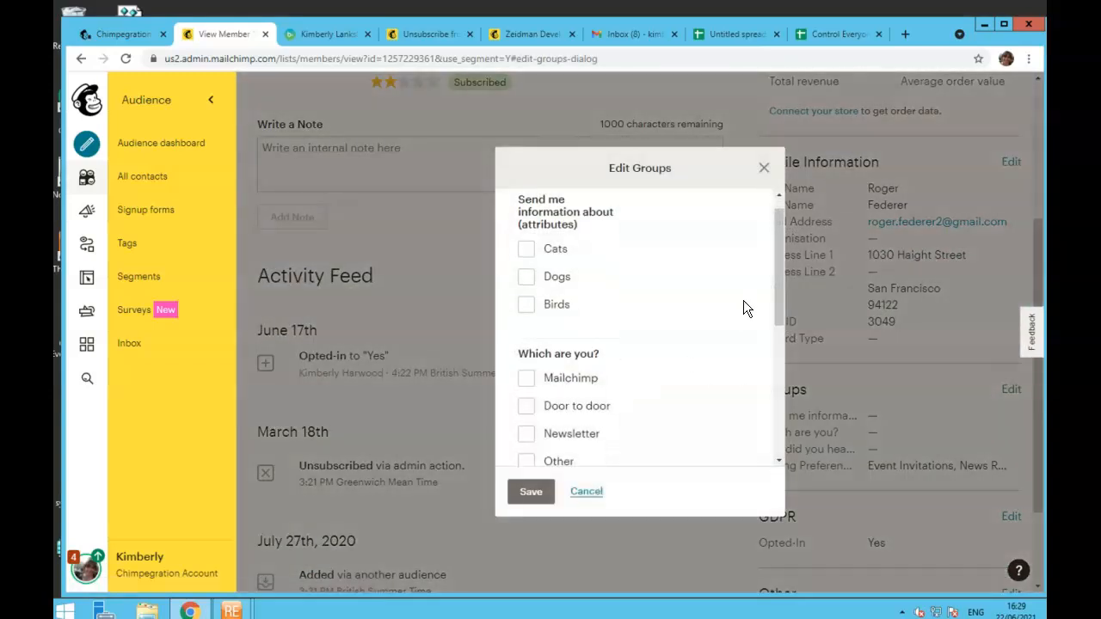
drag(774, 289, 778, 440)
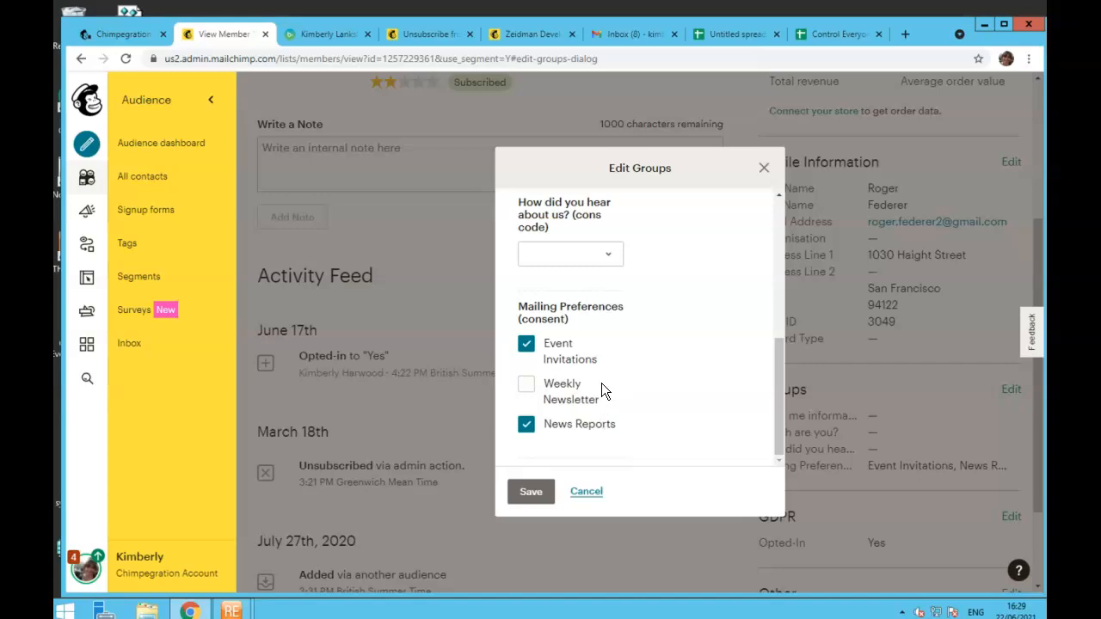
click(765, 170)
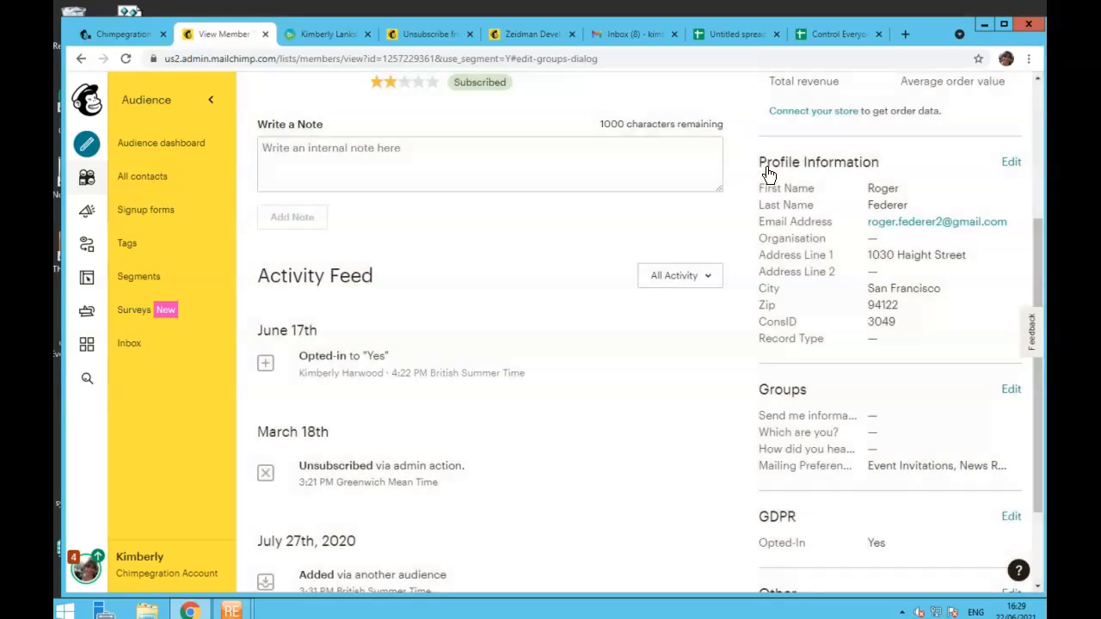
click(138, 34)
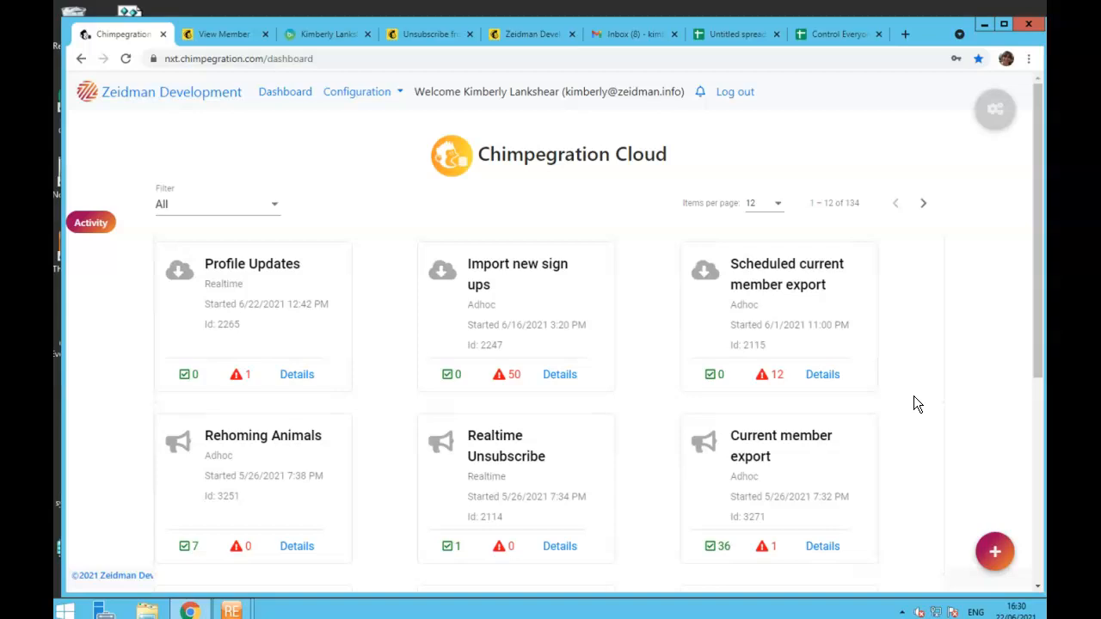
- Open the Import new sign ups process from Mailchimp for editing
click(995, 552)
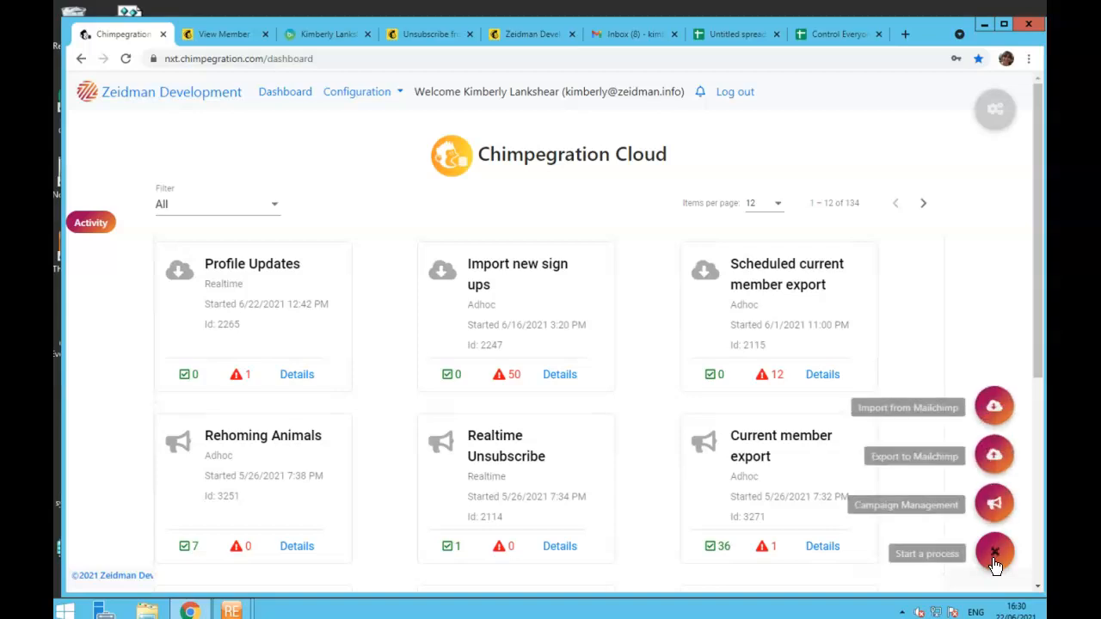
click(995, 397)
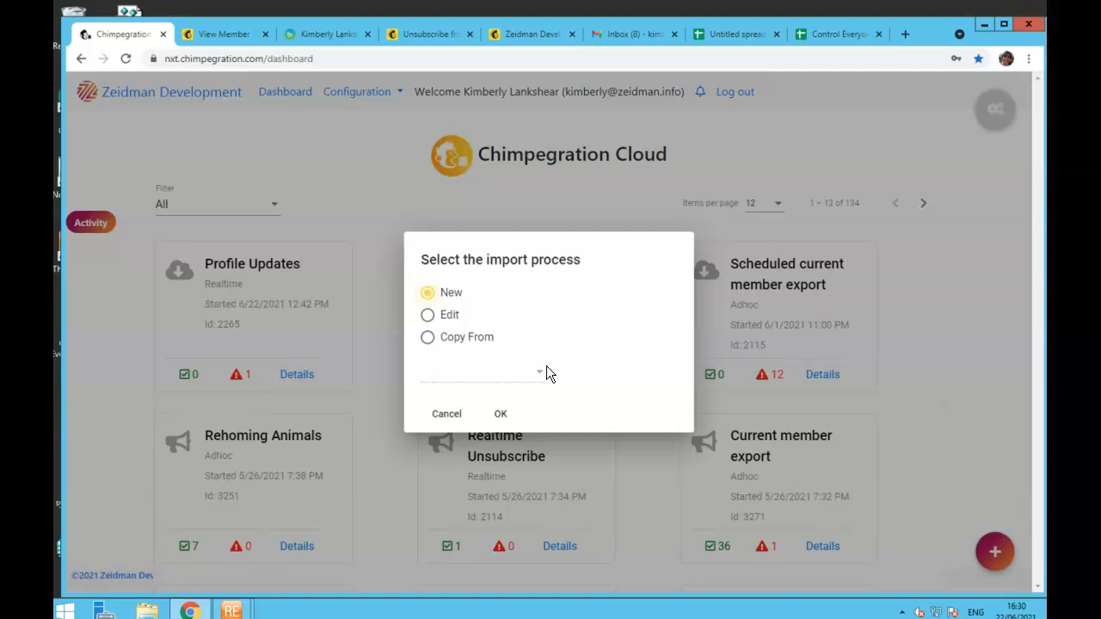
click(447, 315)
click(512, 416)
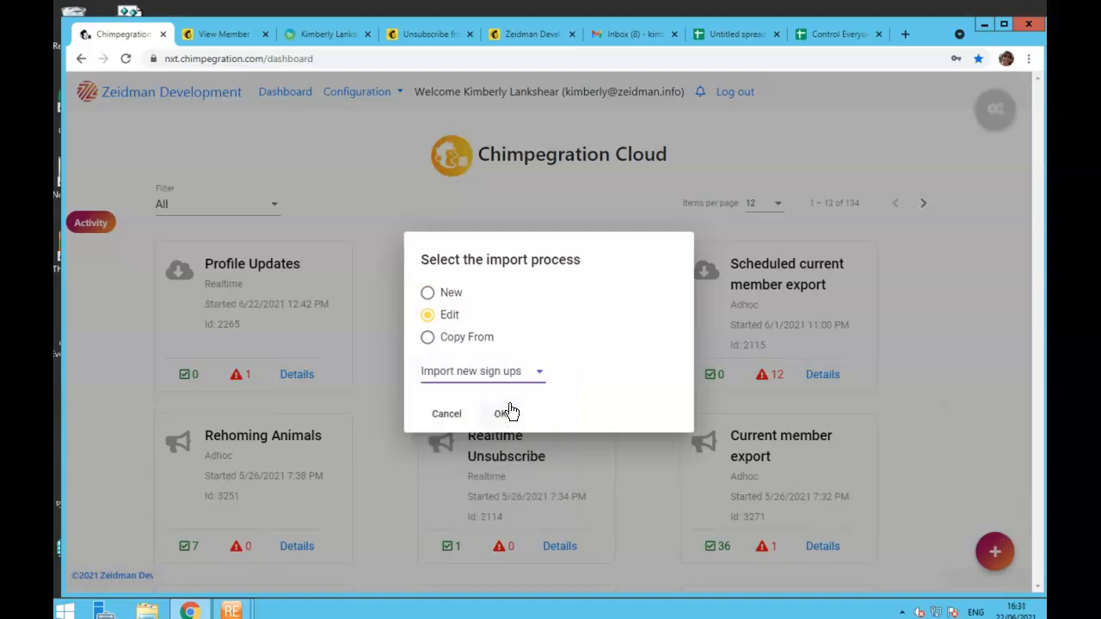
click(506, 415)
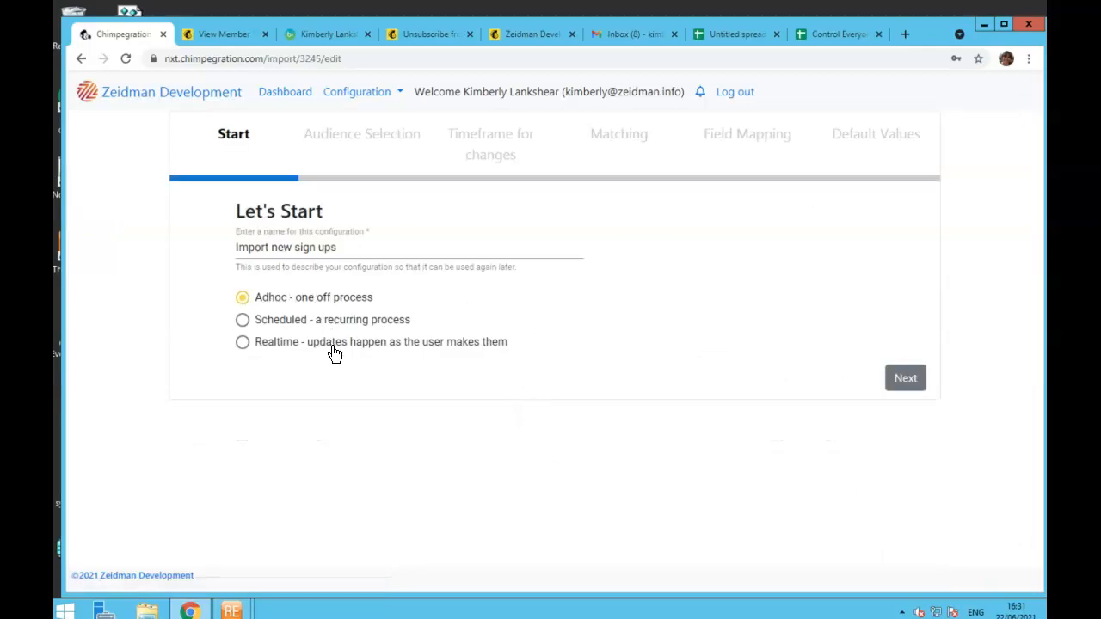
- Advance through audience, timeframe, matching and field mapping to the Default Values step
click(903, 382)
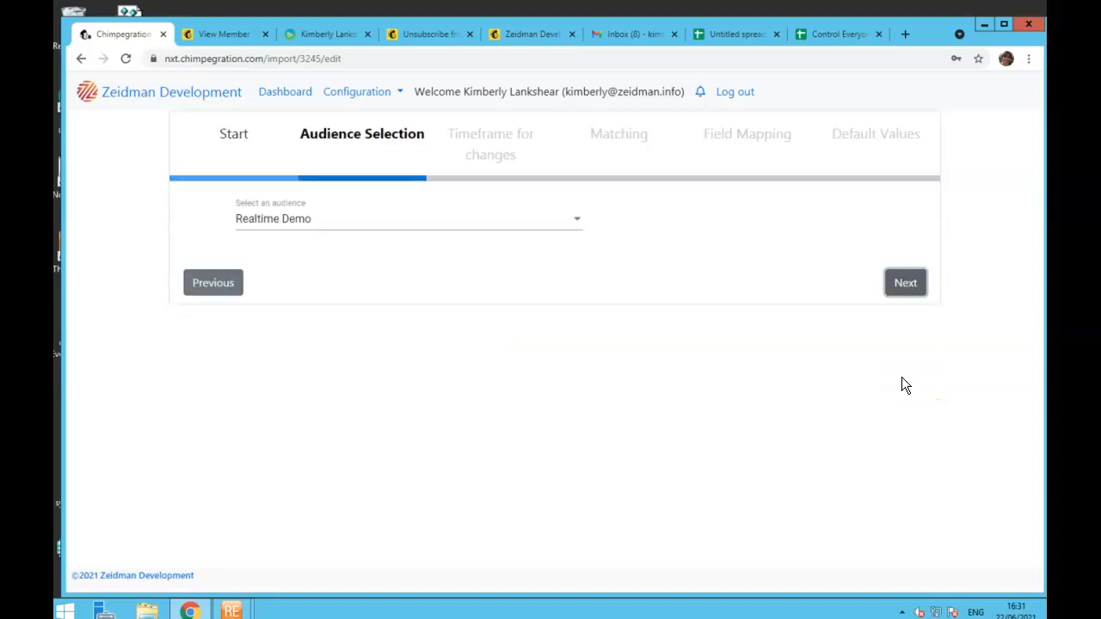
click(916, 280)
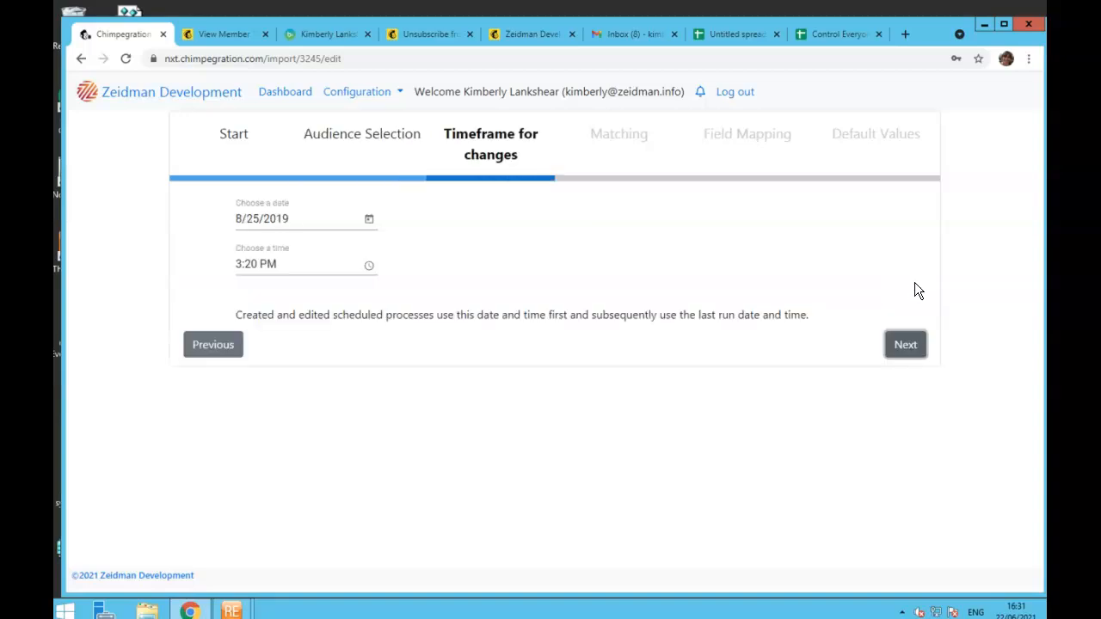
click(910, 348)
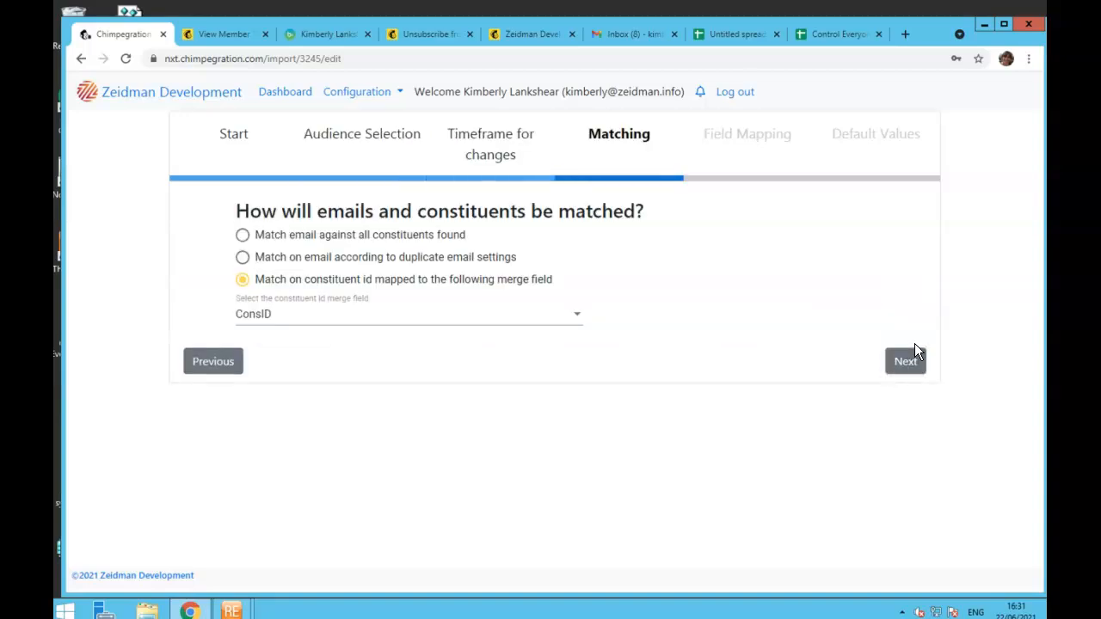
click(914, 359)
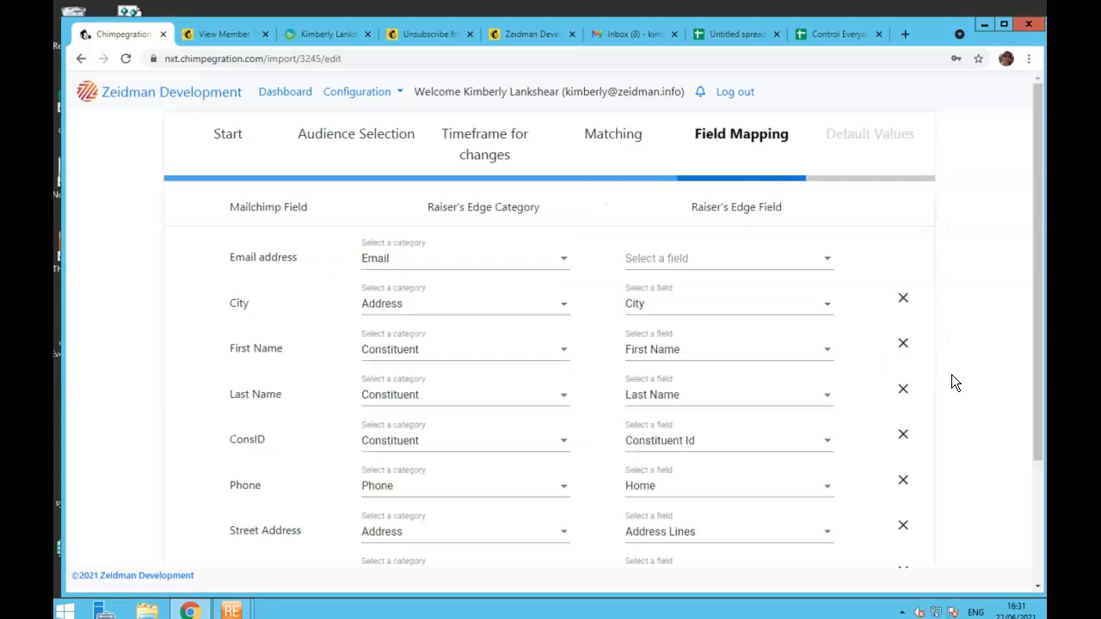
scroll(951, 383, down, 3)
click(900, 540)
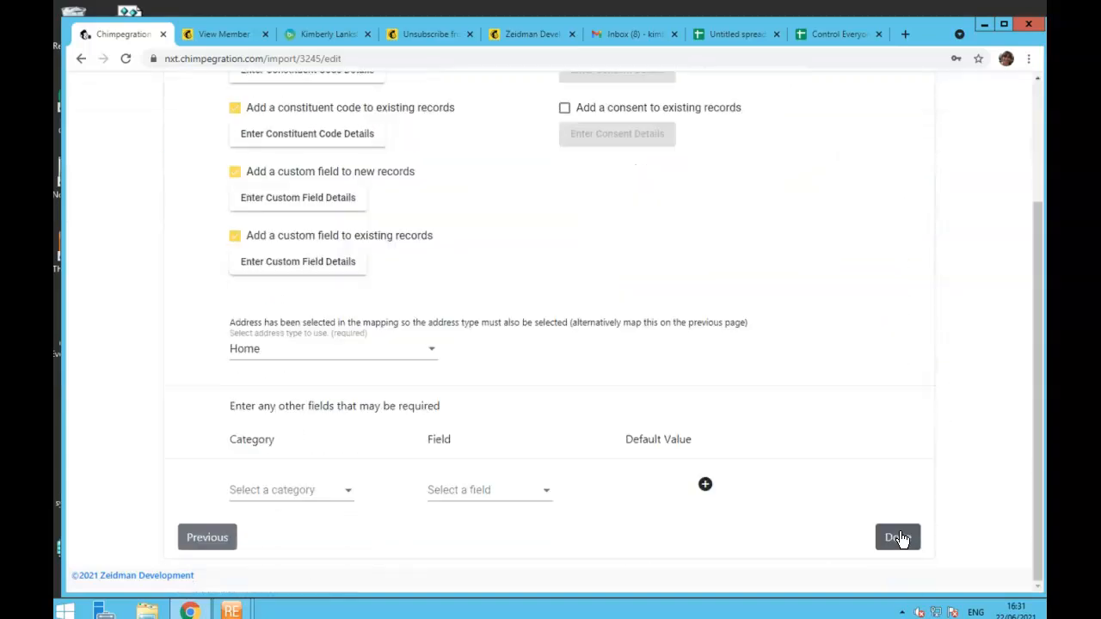
scroll(604, 252, up, 2)
scroll(631, 296, up, 1)
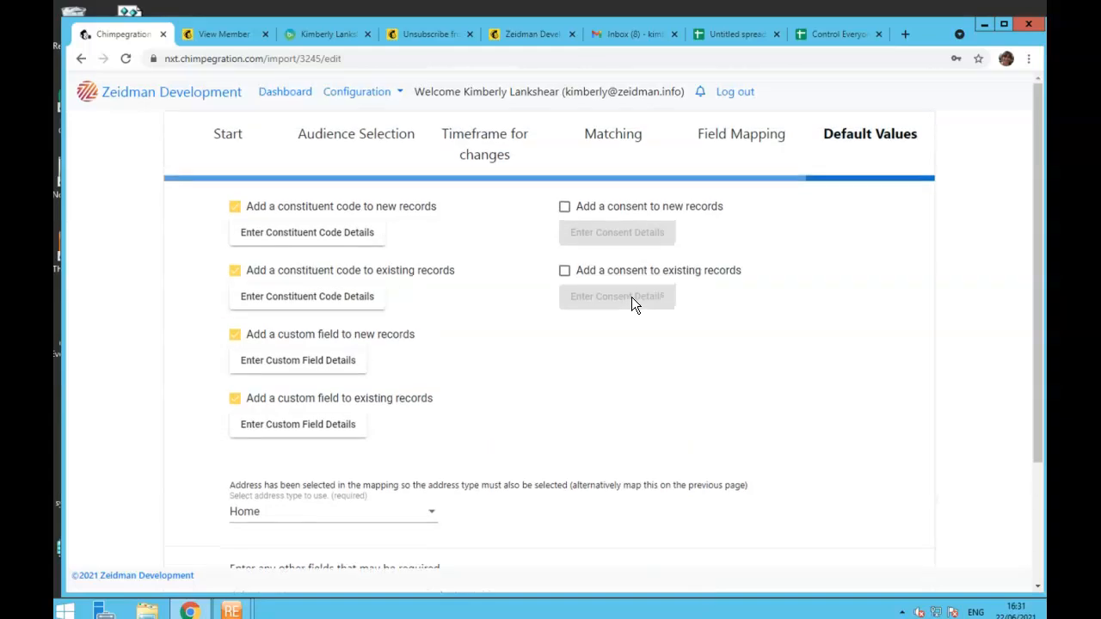
- Turn on consent for new records with channel Email, category MailChimp and response Opt-In
click(564, 208)
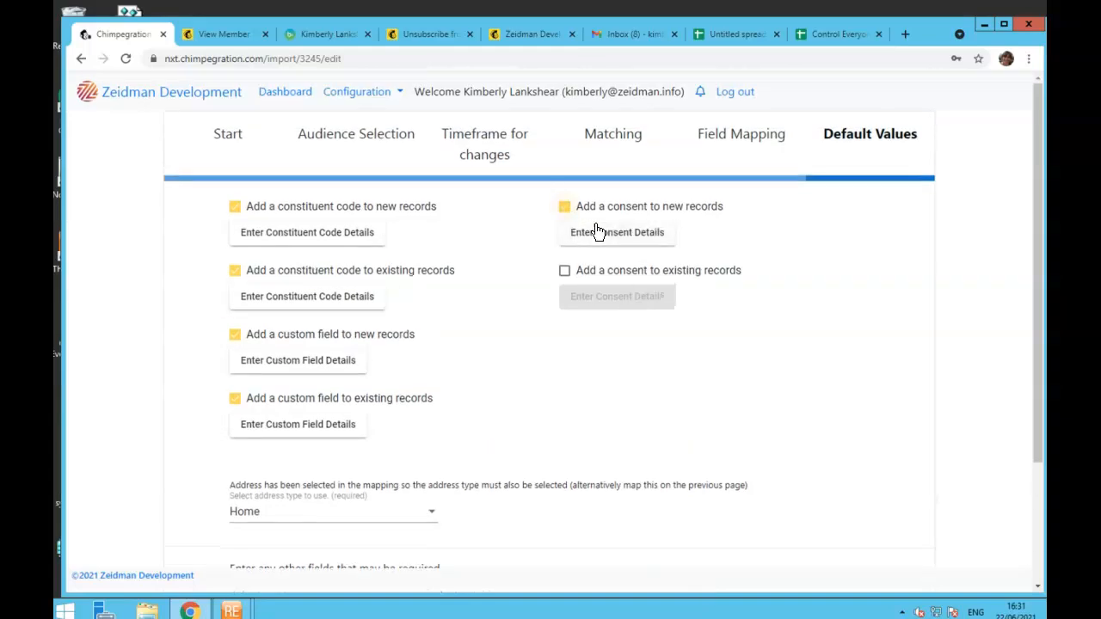
click(625, 239)
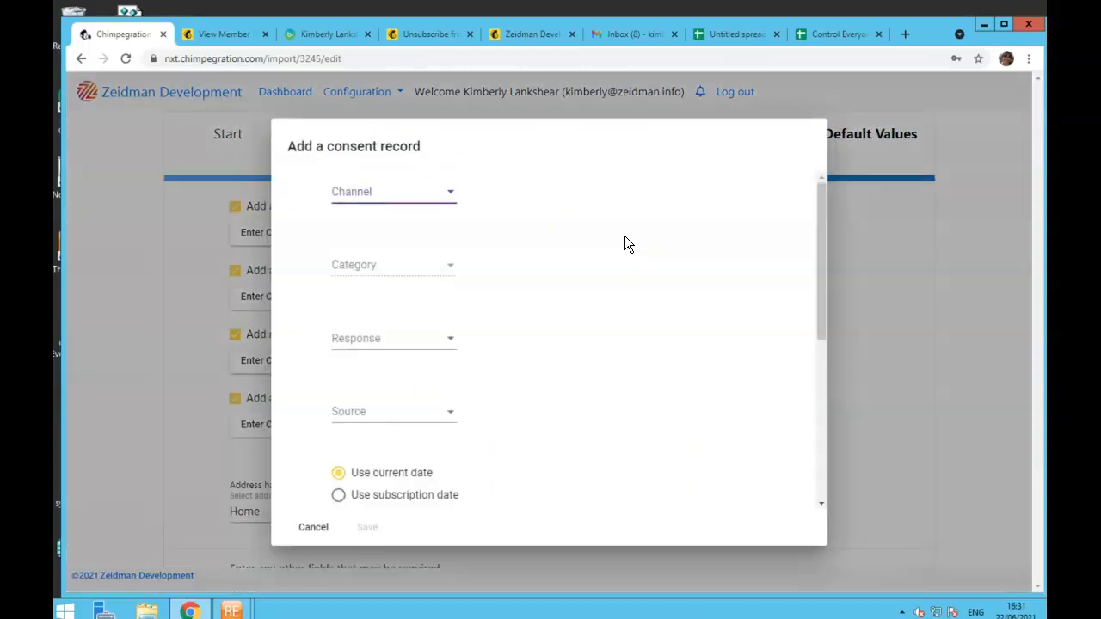
click(446, 193)
click(437, 223)
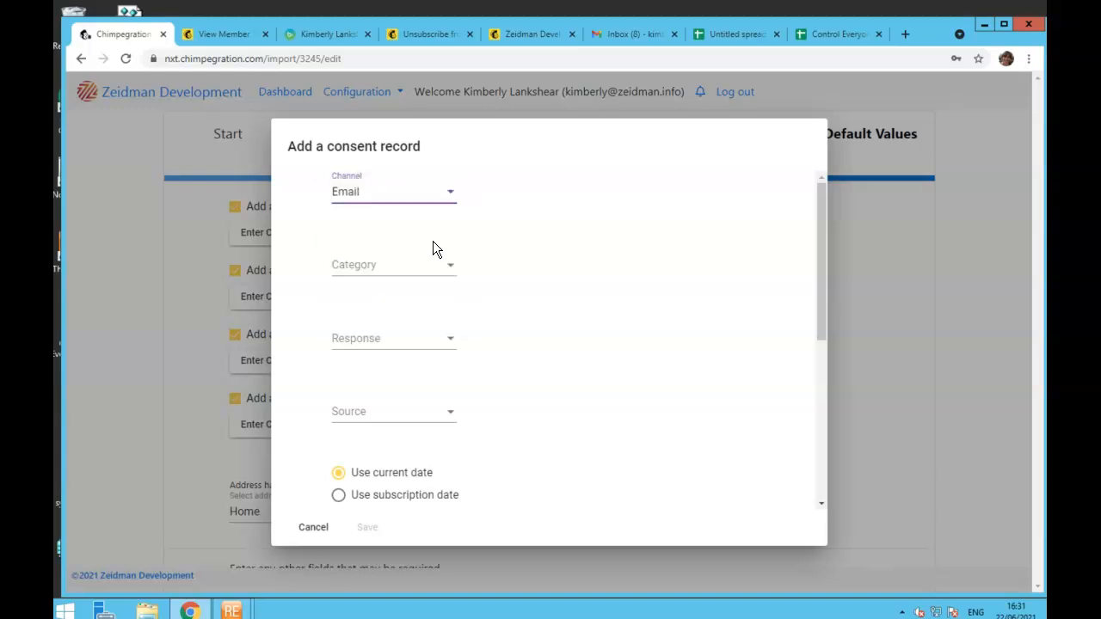
click(438, 278)
click(442, 280)
scroll(441, 324, down, 1)
click(441, 325)
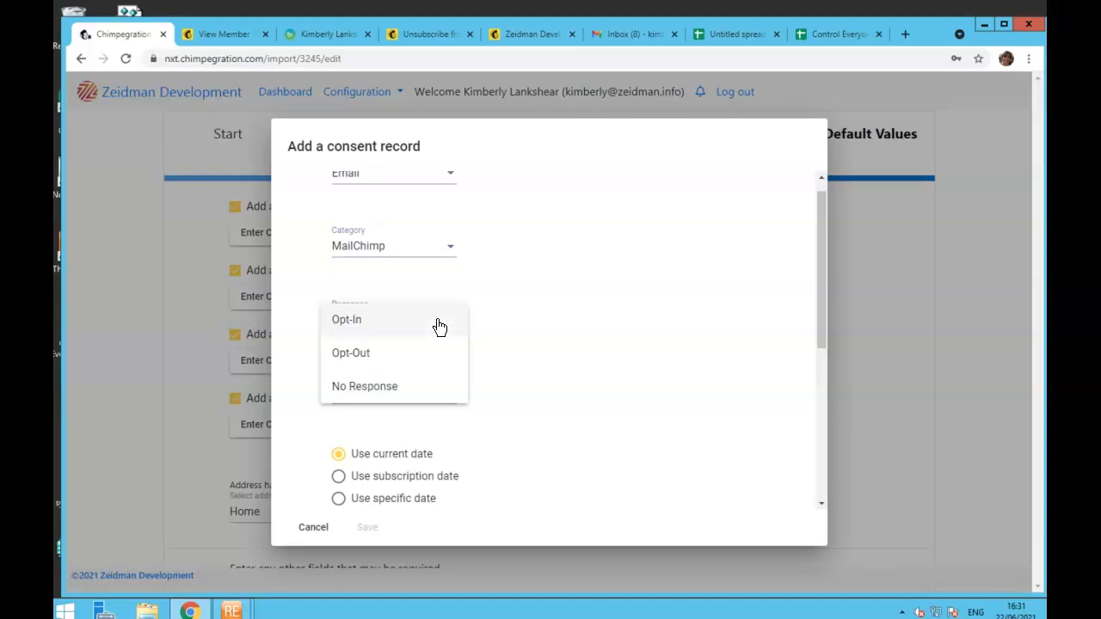
click(426, 337)
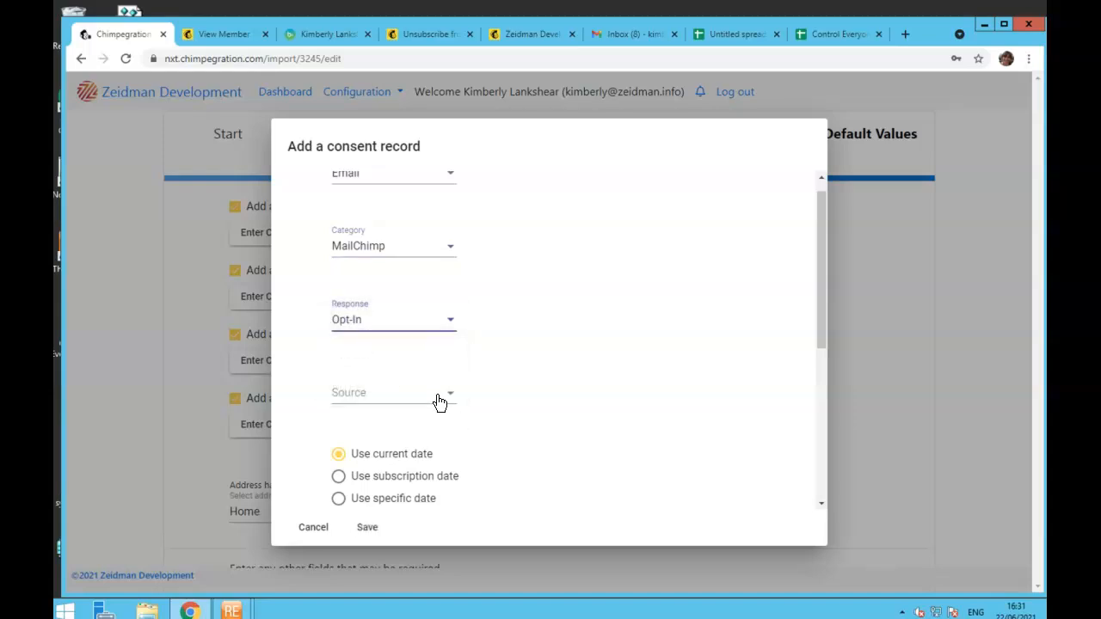
- Set the consent source to Chimpegration, date it by subscription date, save, and return to the dashboard
click(439, 400)
drag(528, 430, 529, 540)
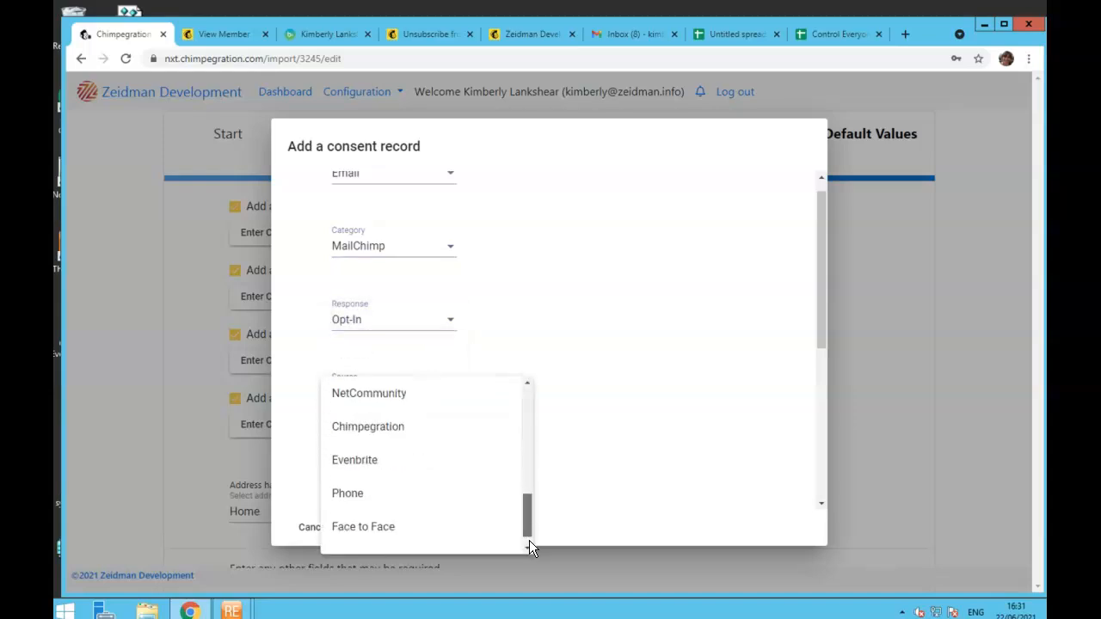
click(462, 411)
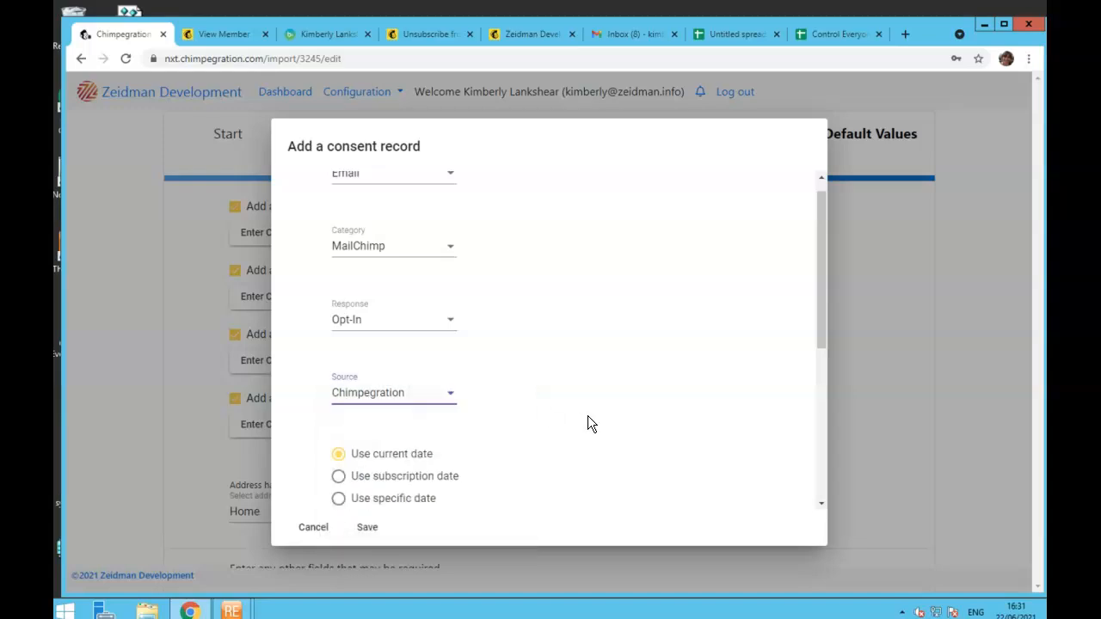
scroll(587, 415, down, 3)
click(339, 281)
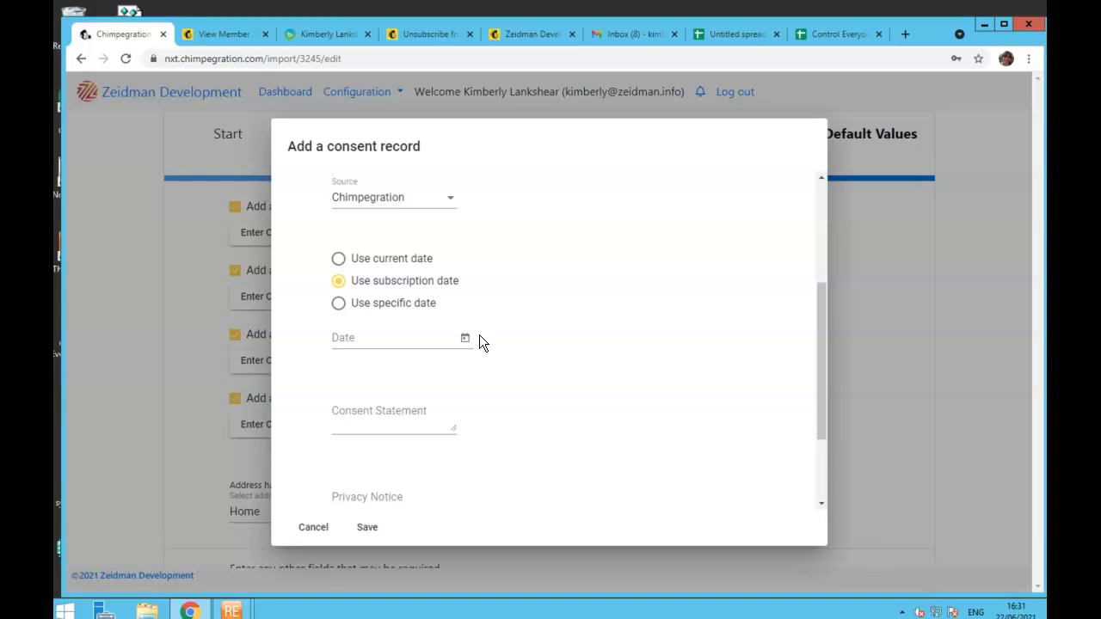
scroll(793, 418, down, 1)
scroll(793, 417, down, 3)
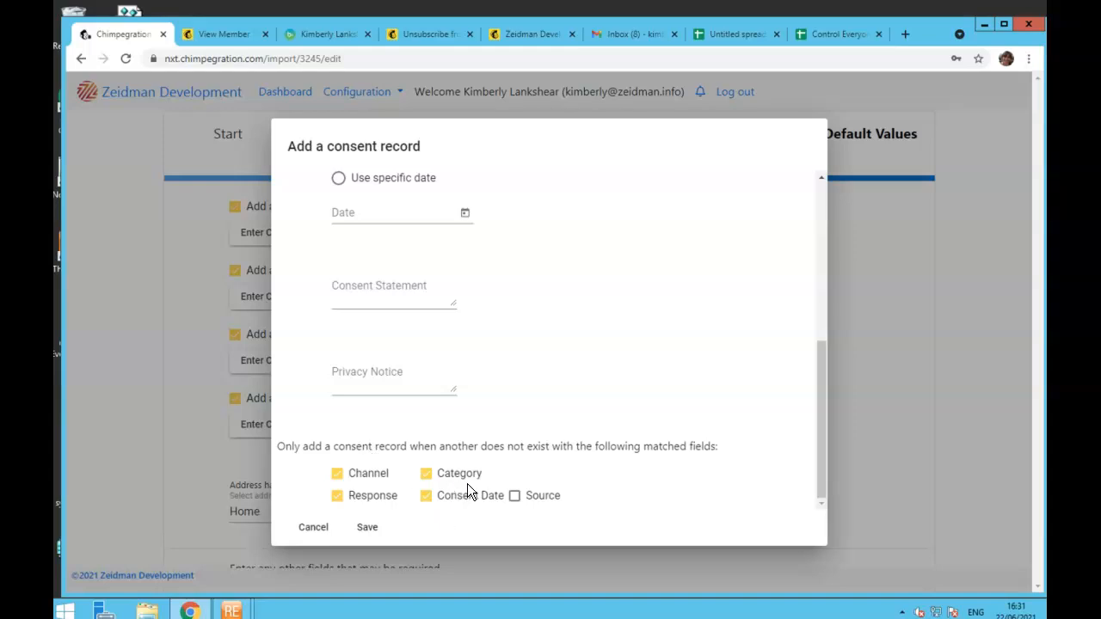
scroll(467, 483, up, 1)
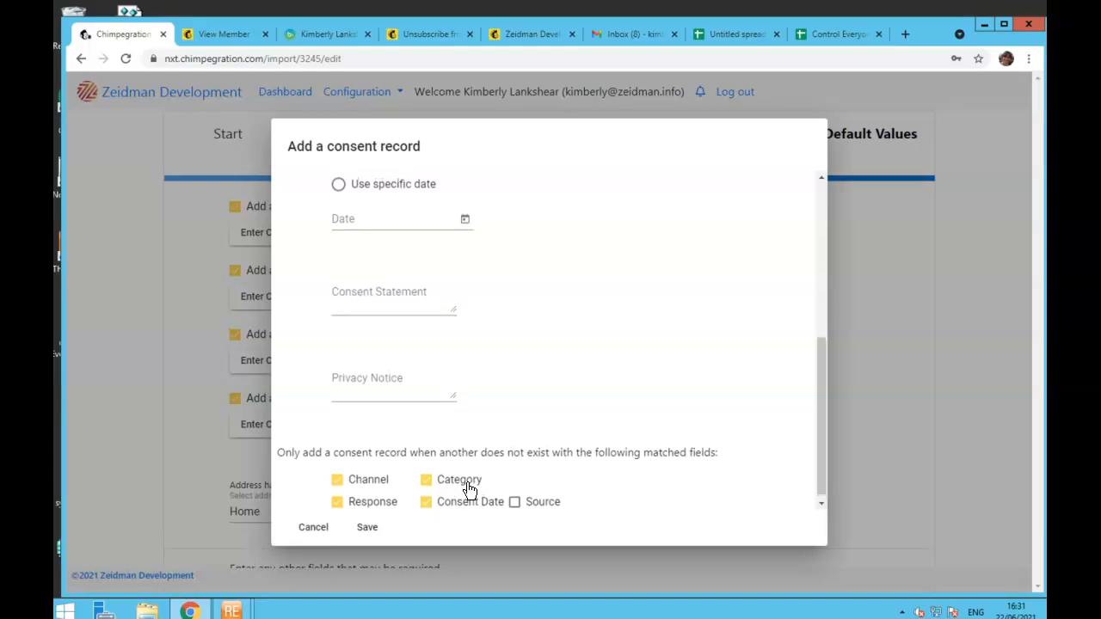
click(918, 355)
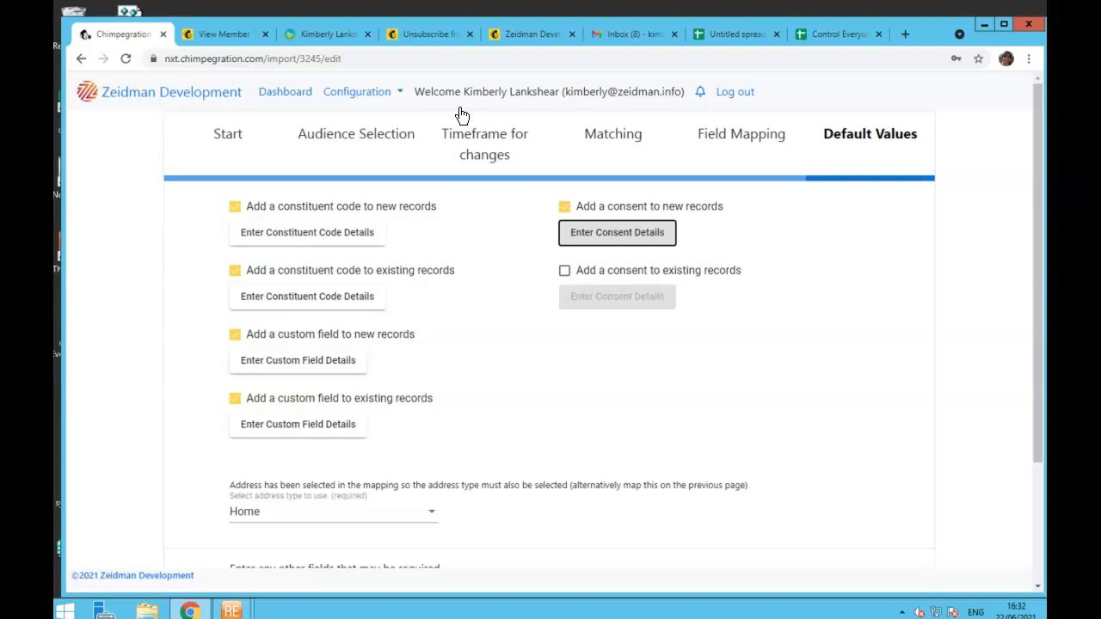
click(285, 92)
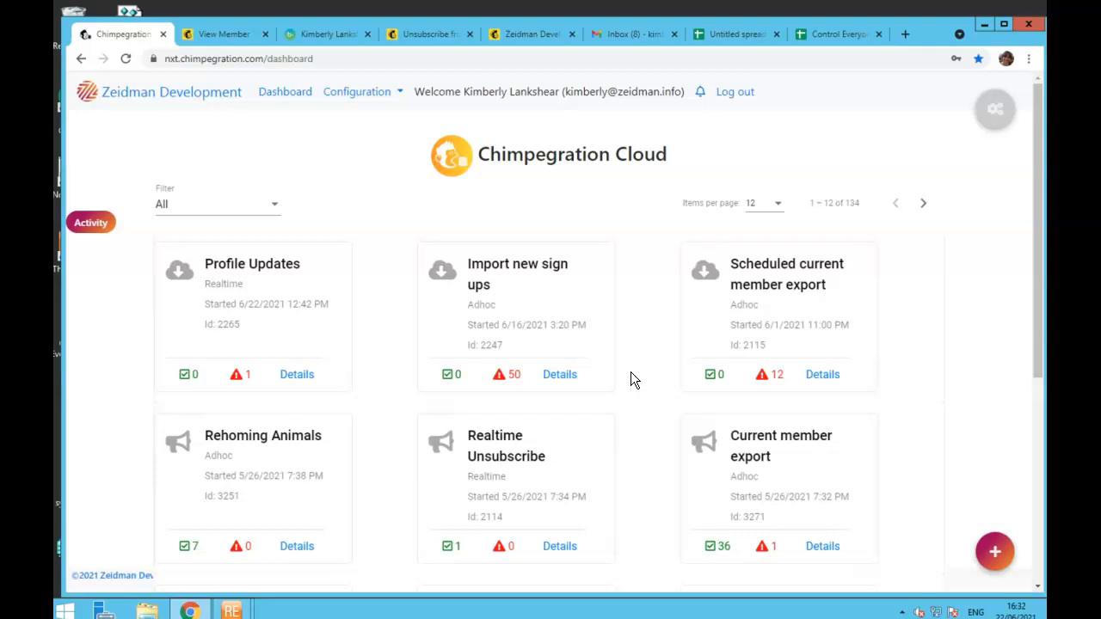
- Open the Realtime Unsubscribe campaign management process for editing
click(993, 548)
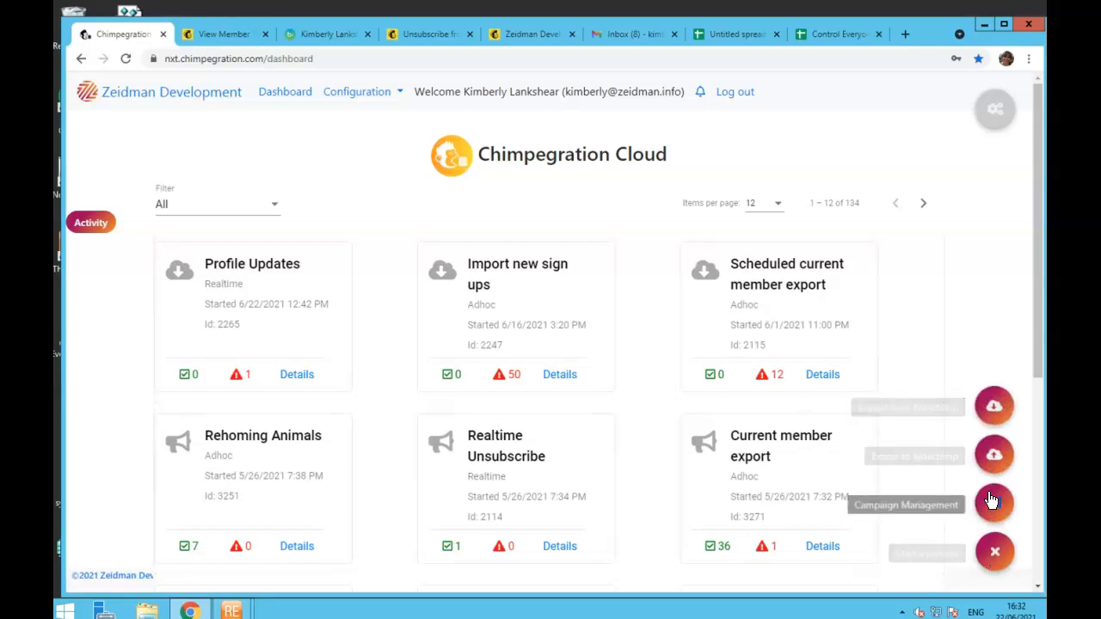
click(993, 503)
click(453, 335)
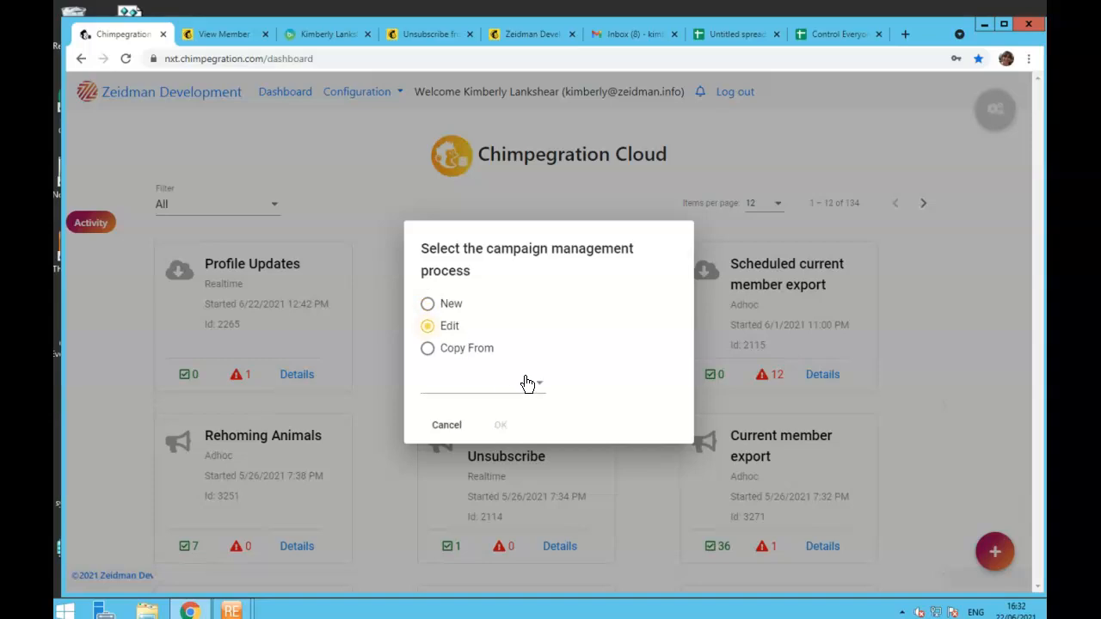
click(531, 388)
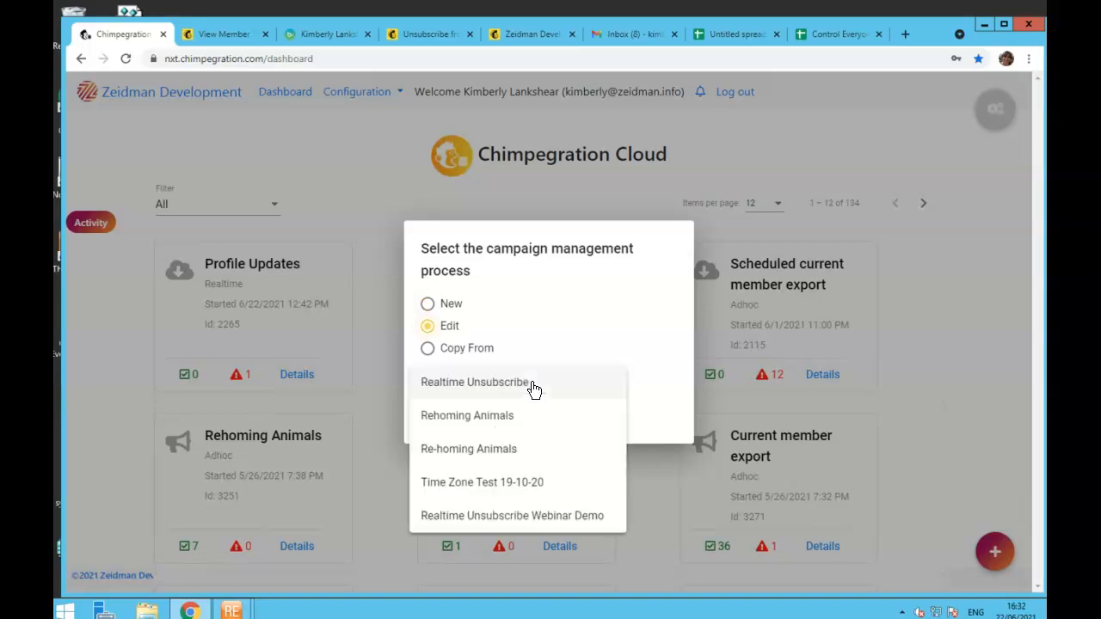
click(532, 388)
click(505, 424)
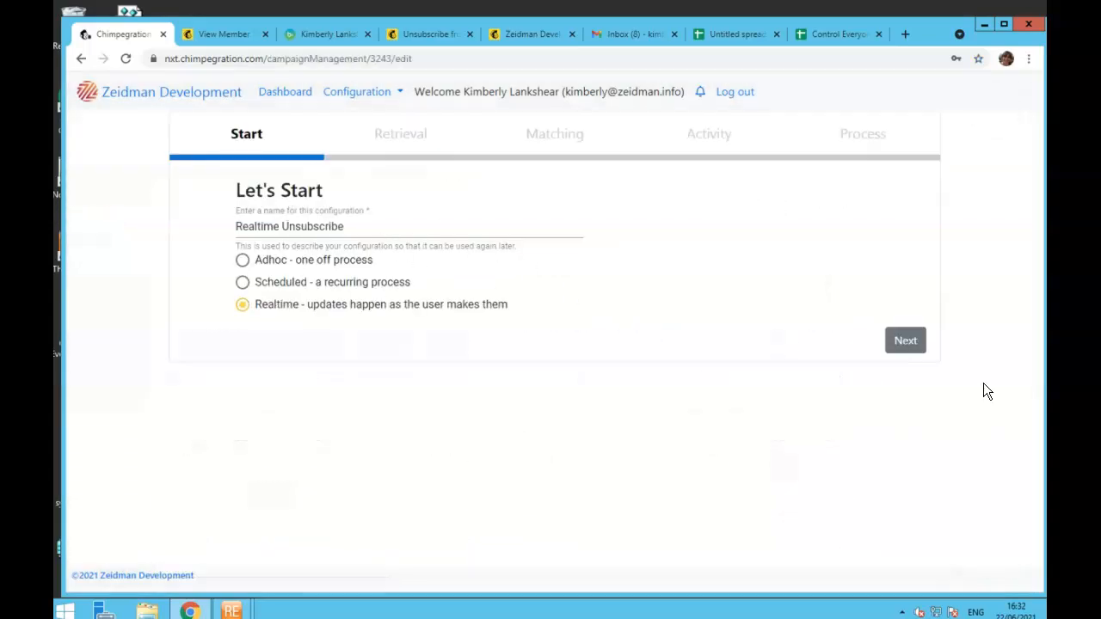
- Advance to the Process step, save the Email / MailChimp Opt-Out consent, and return to the dashboard
click(907, 343)
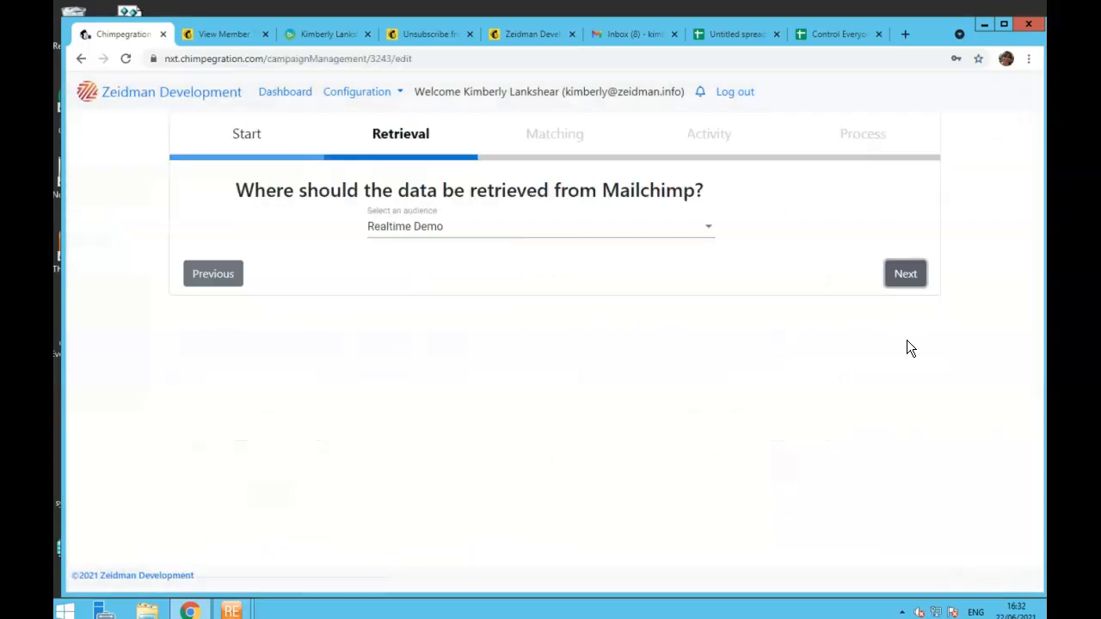
click(906, 275)
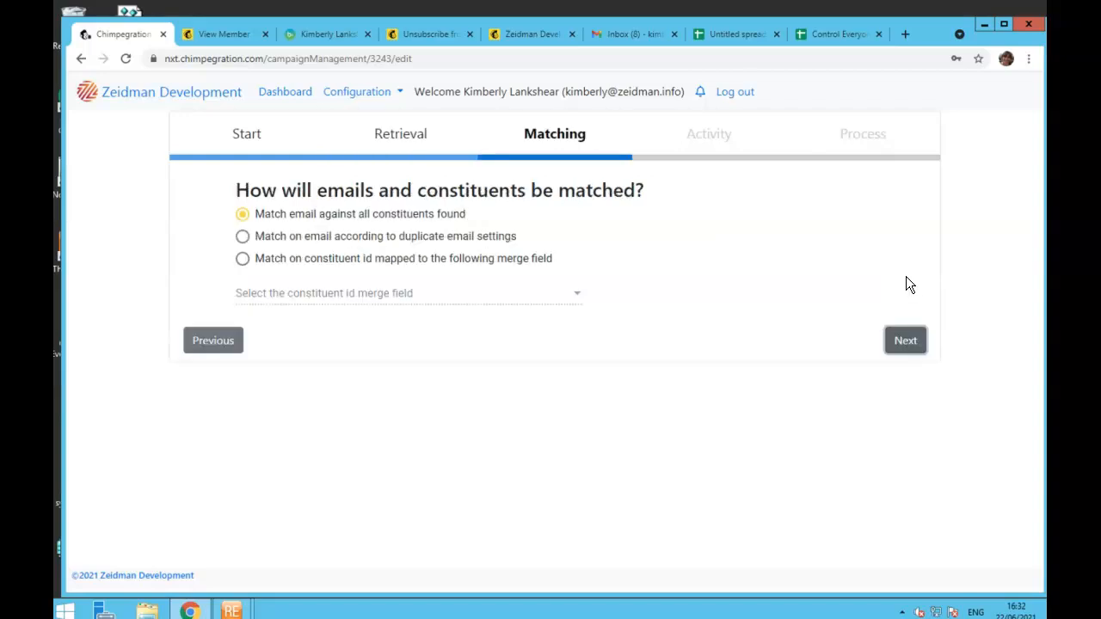
click(910, 351)
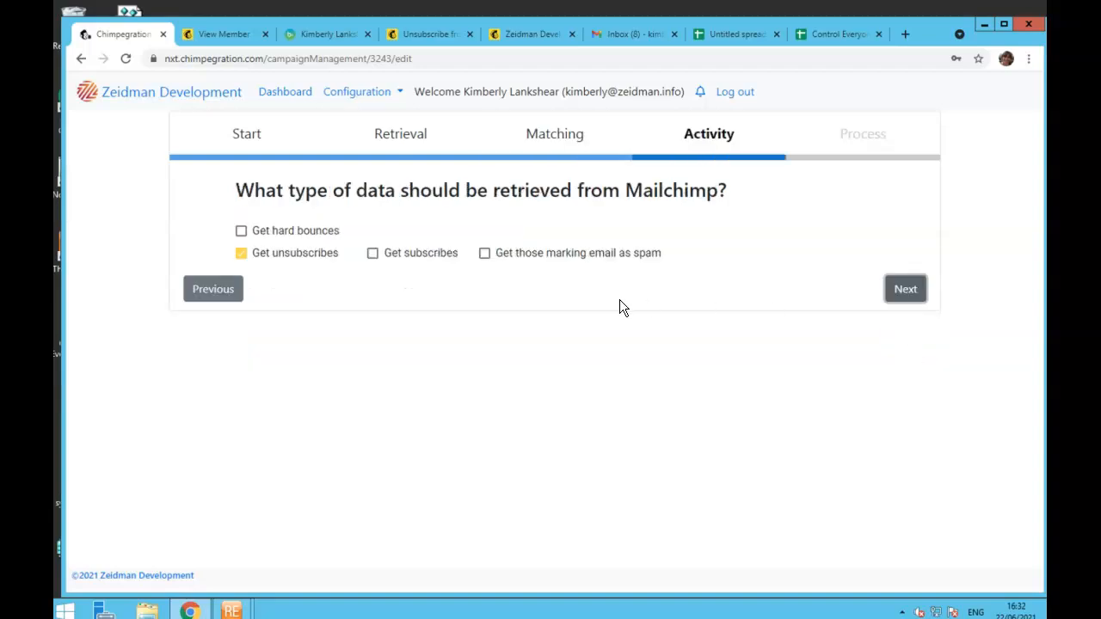
click(890, 293)
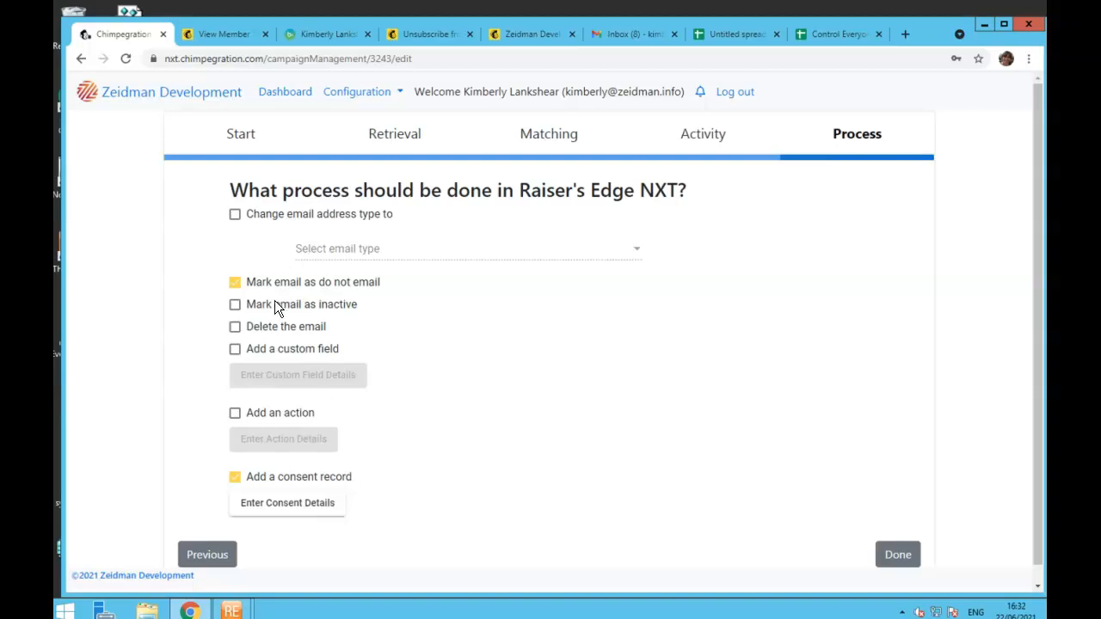
click(289, 505)
drag(889, 253, 892, 193)
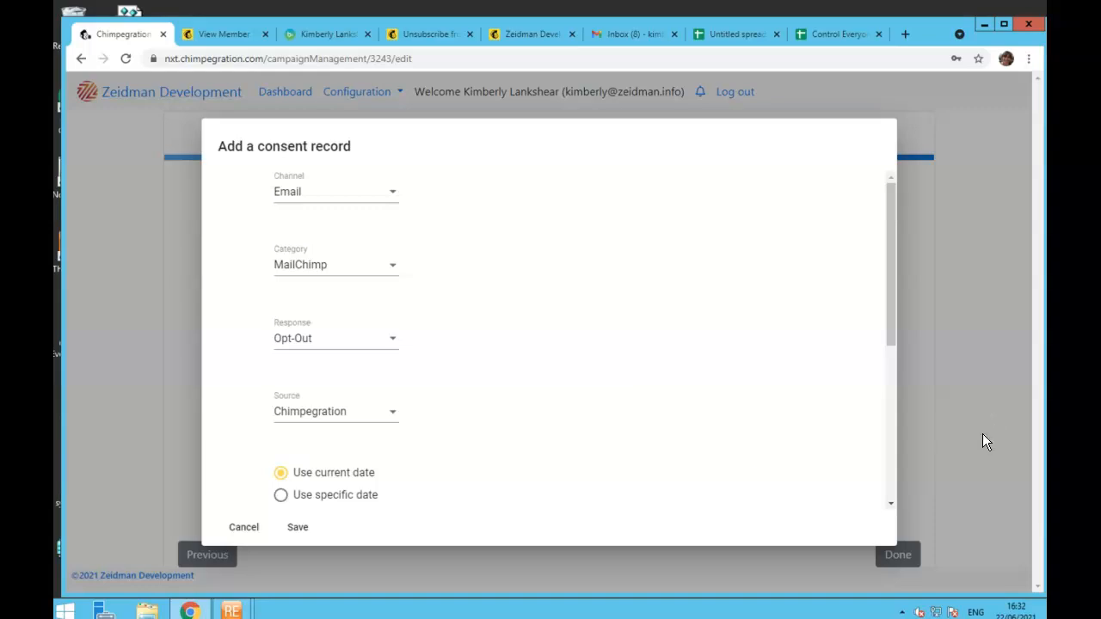
click(287, 529)
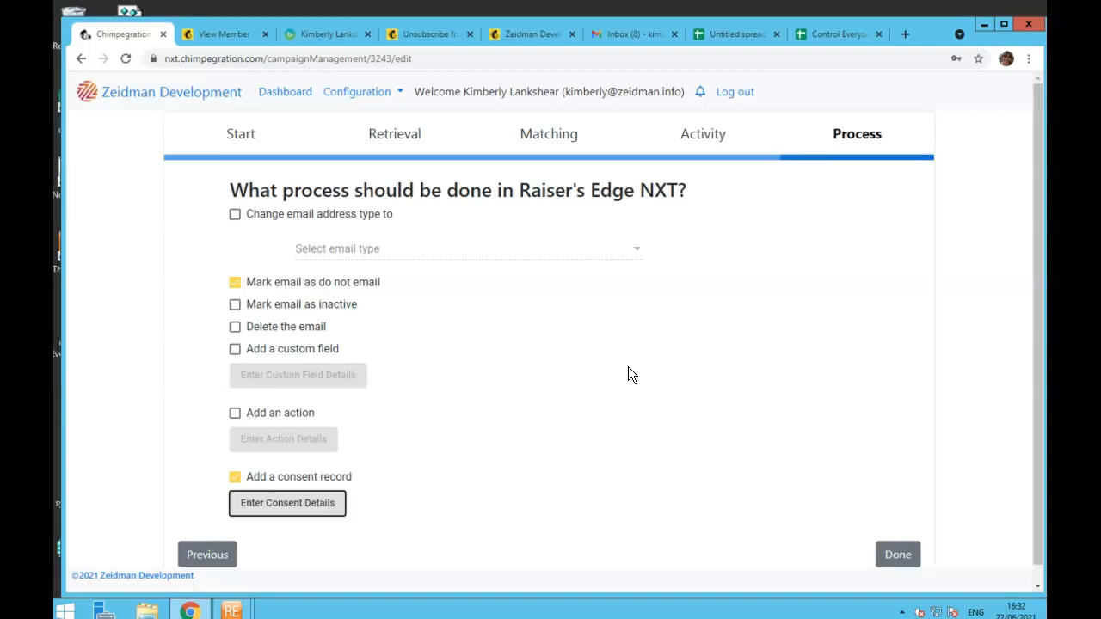
click(270, 93)
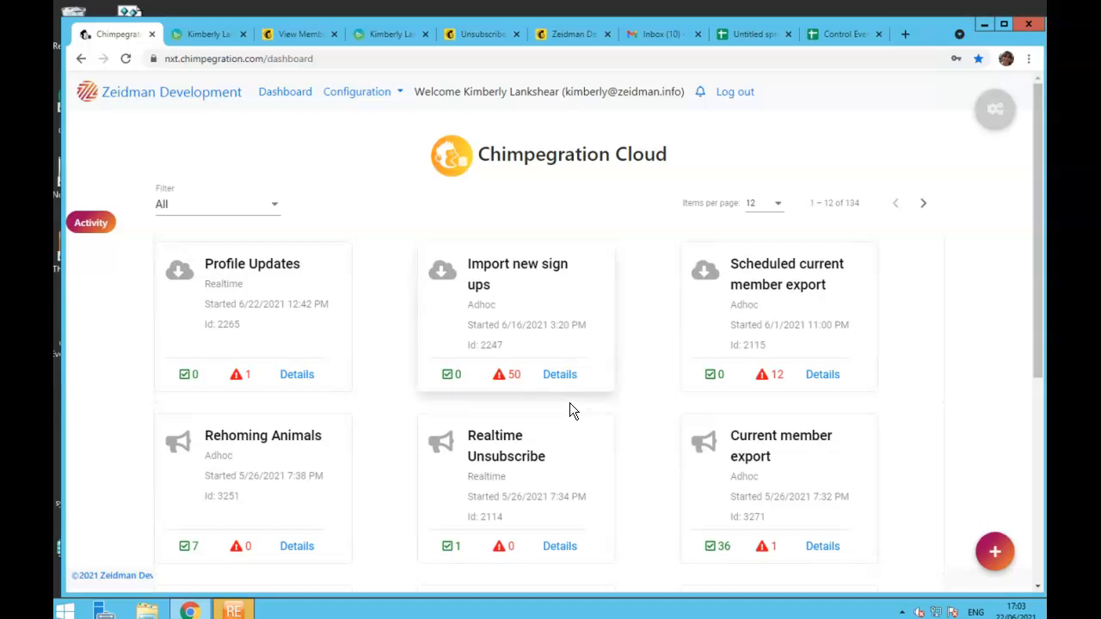
- View the Realtime Unsubscribe details and open the matched constituent's record in Raiser's Edge NXT
click(560, 547)
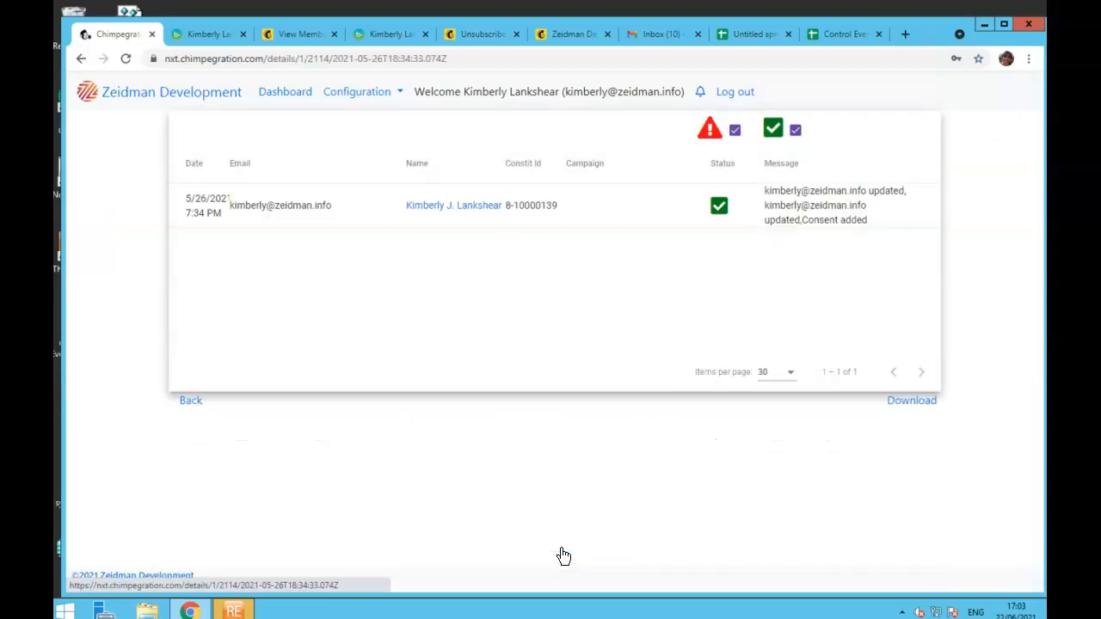
click(462, 216)
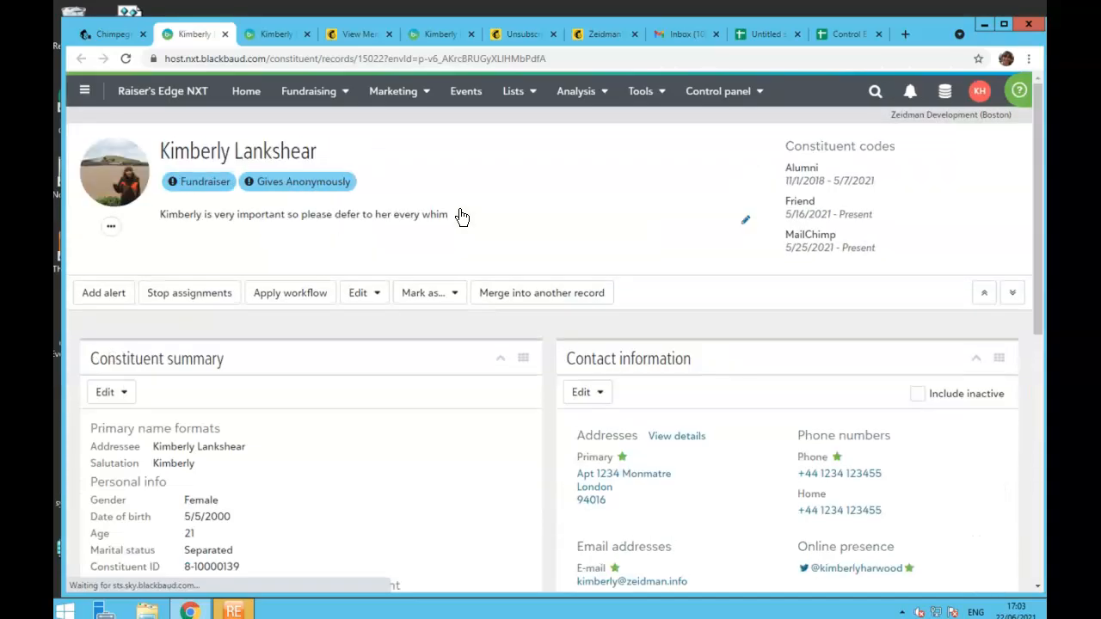
- Expand the Email - MailChimp Opt-In consent in the Consent tile to show its Chimpegration source
scroll(761, 320, down, 1)
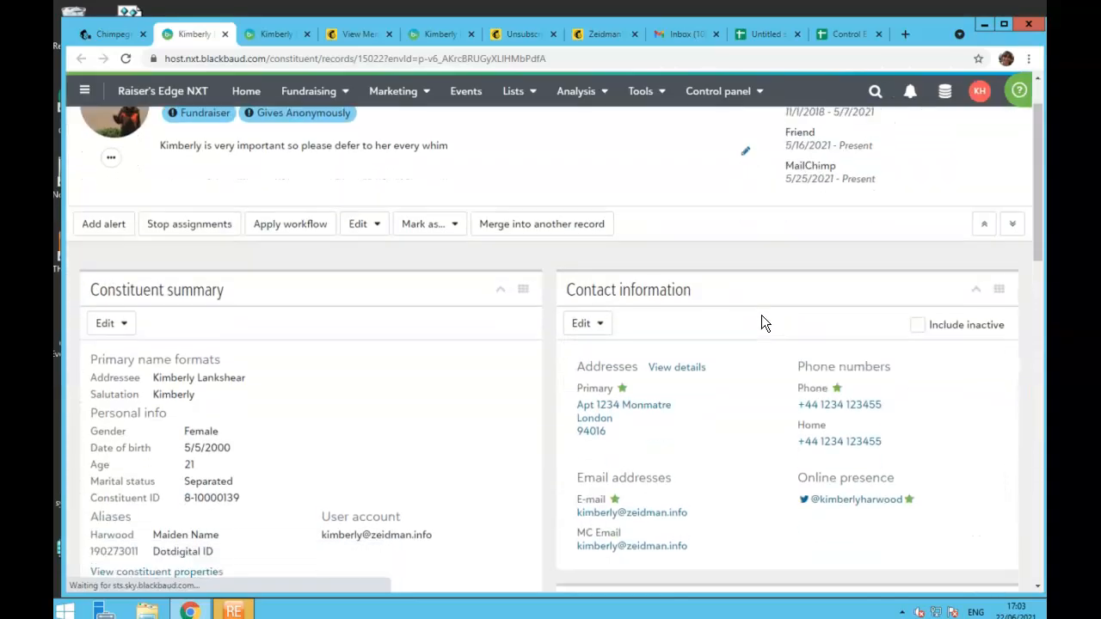
scroll(761, 316, down, 8)
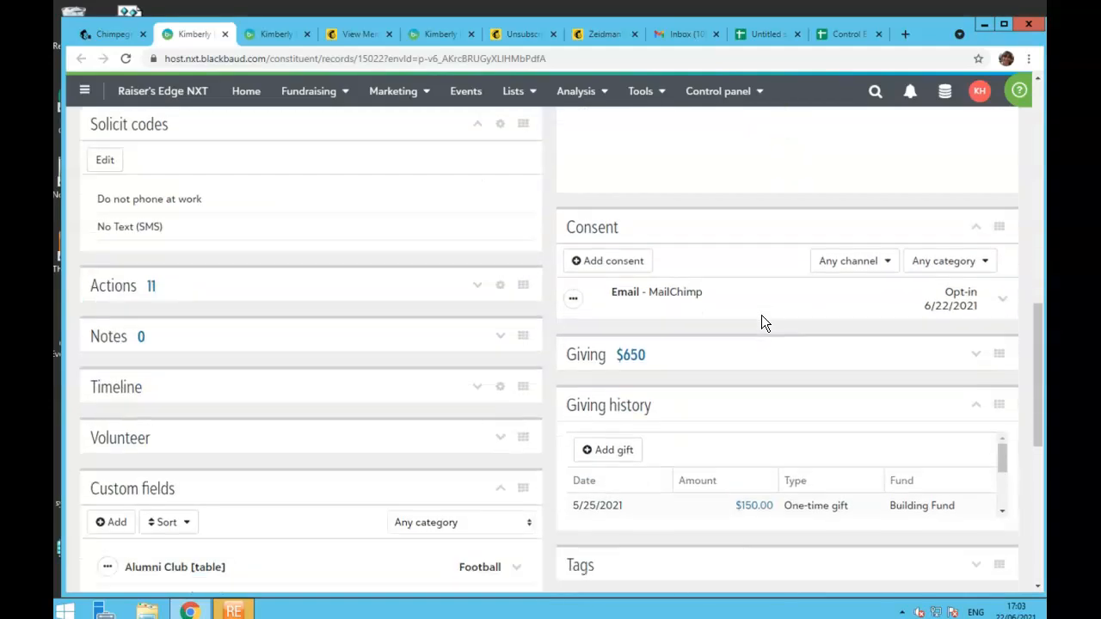
scroll(762, 317, up, 1)
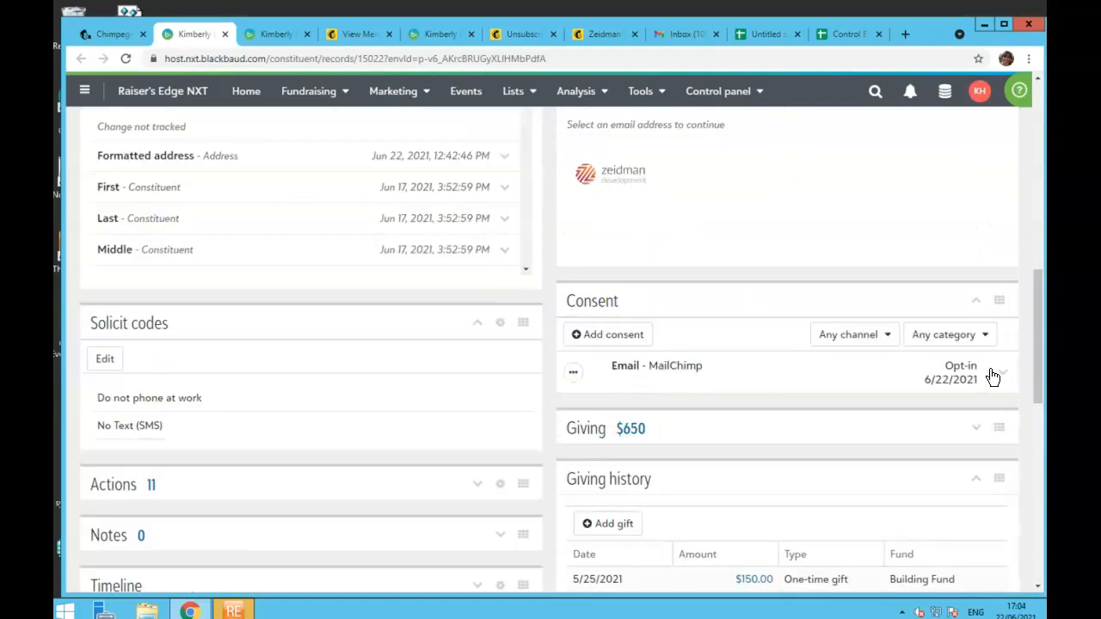
click(1002, 375)
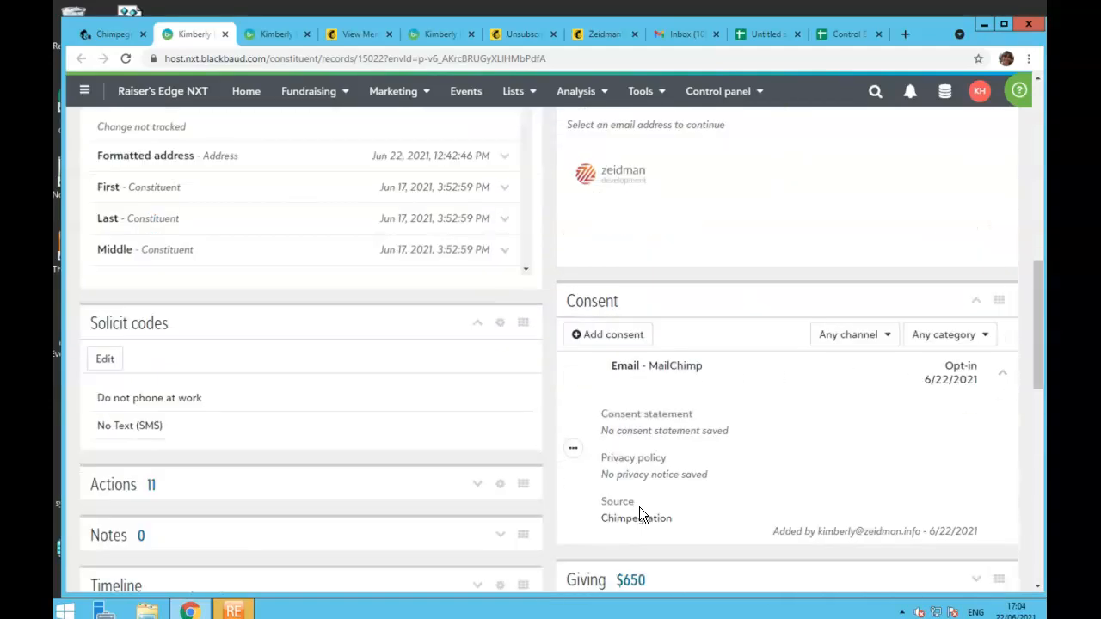